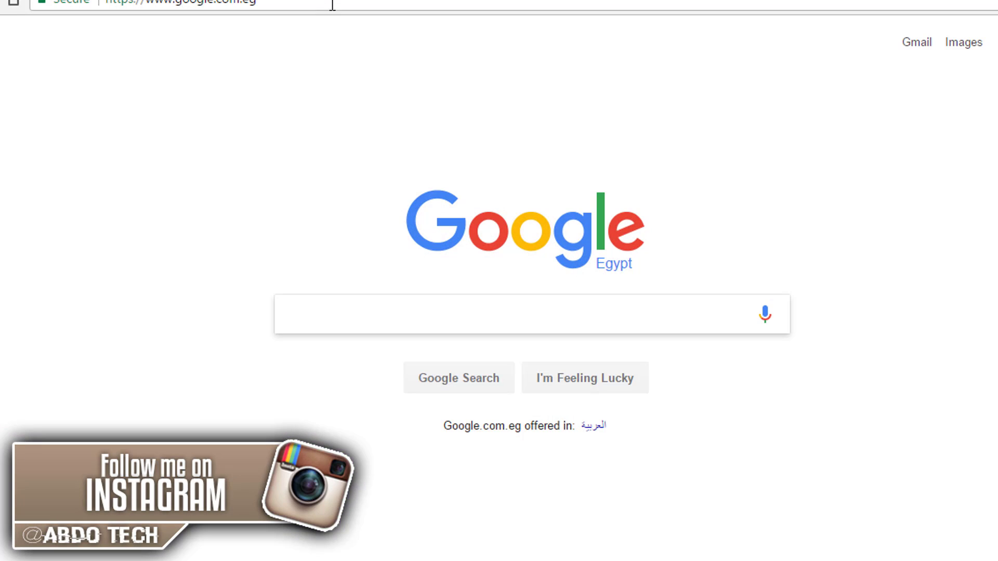
# Load chatfuel.com and scroll through its 'Build a Facebook bot without coding' landing page
pyautogui.click(417, 292)
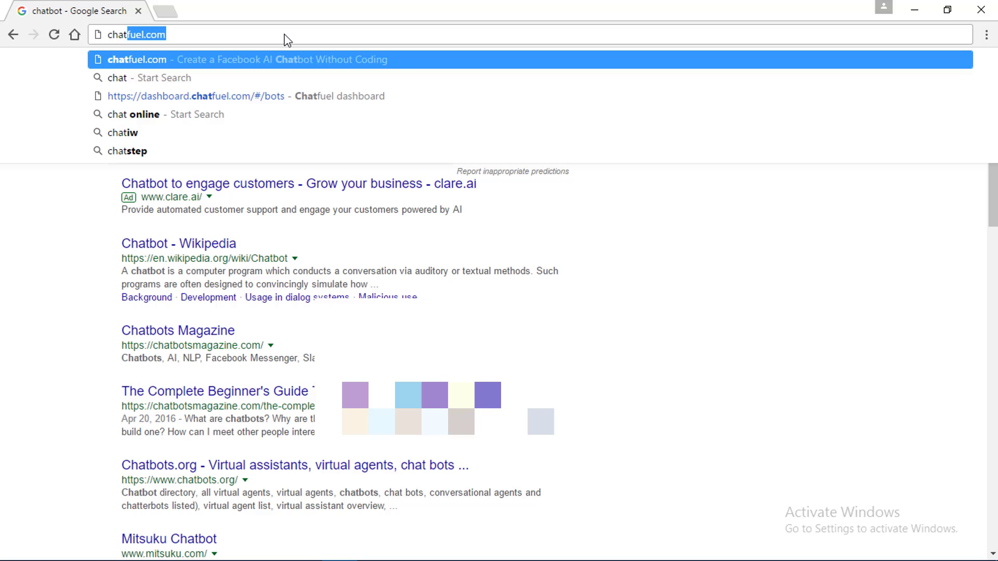
pyautogui.press('Return')
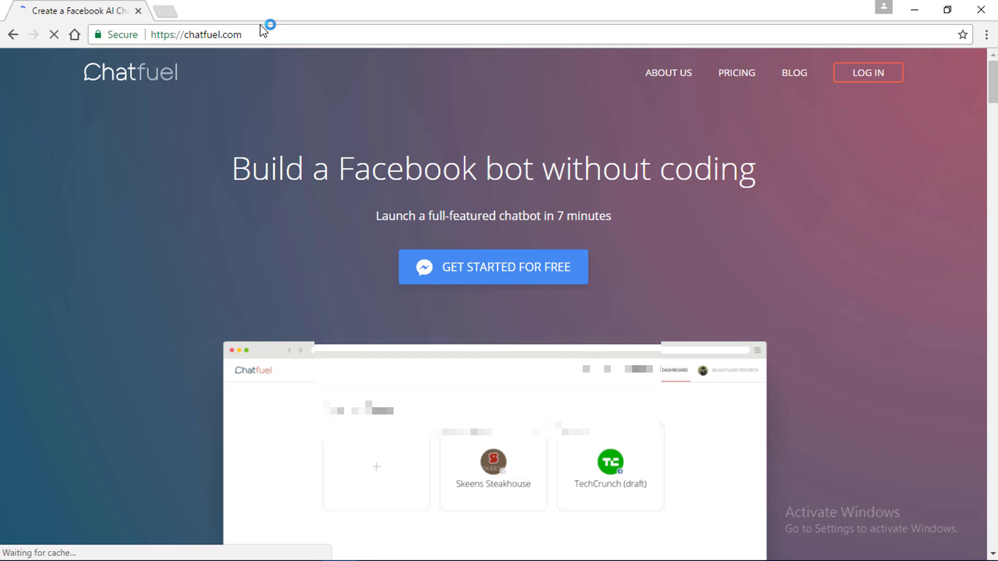
pyautogui.moveTo(261, 31); pyautogui.dragTo(179, 33)
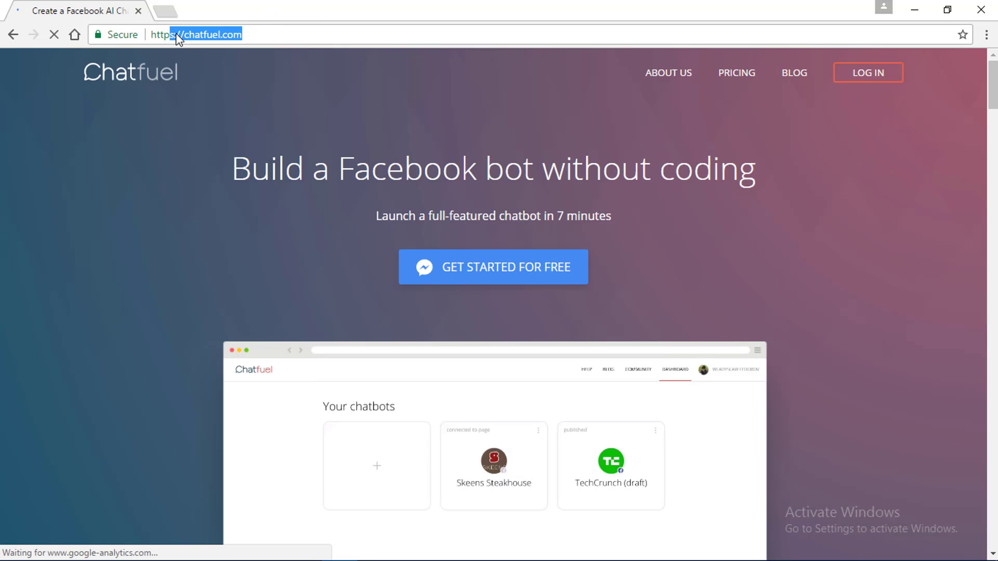
pyautogui.click(246, 30)
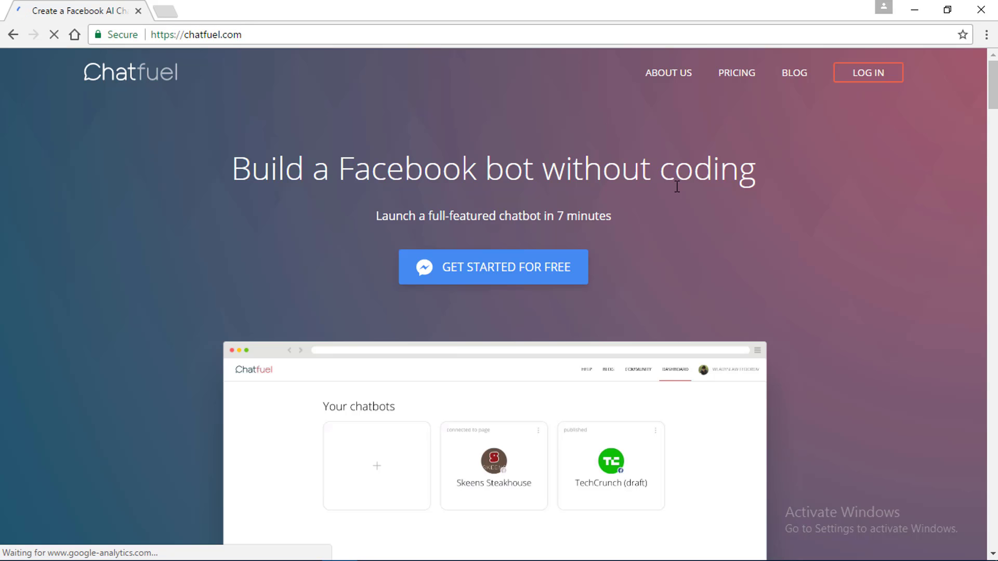
pyautogui.scroll(-1, 660, 191)
pyautogui.scroll(1, 660, 192)
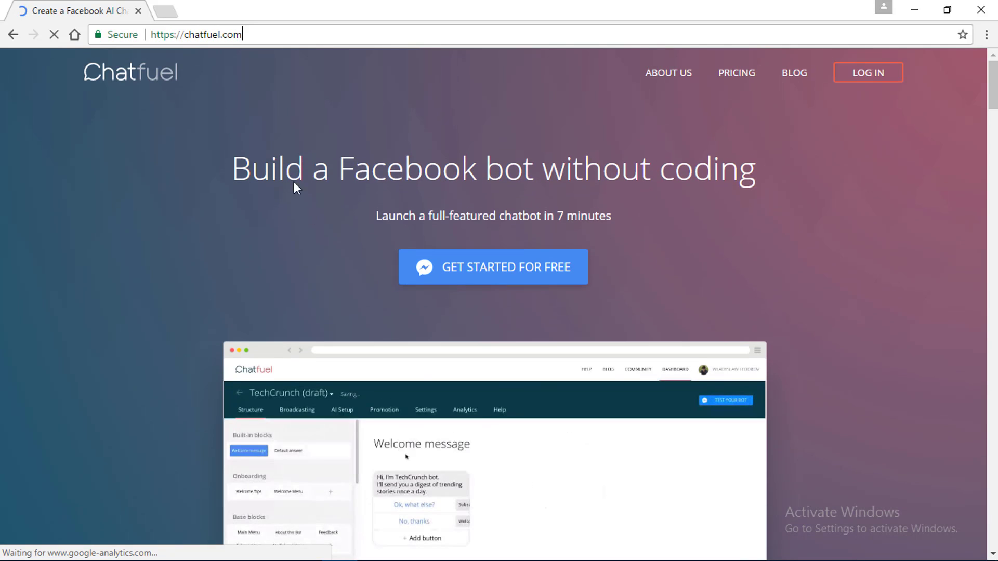
pyautogui.scroll(-5, 457, 254)
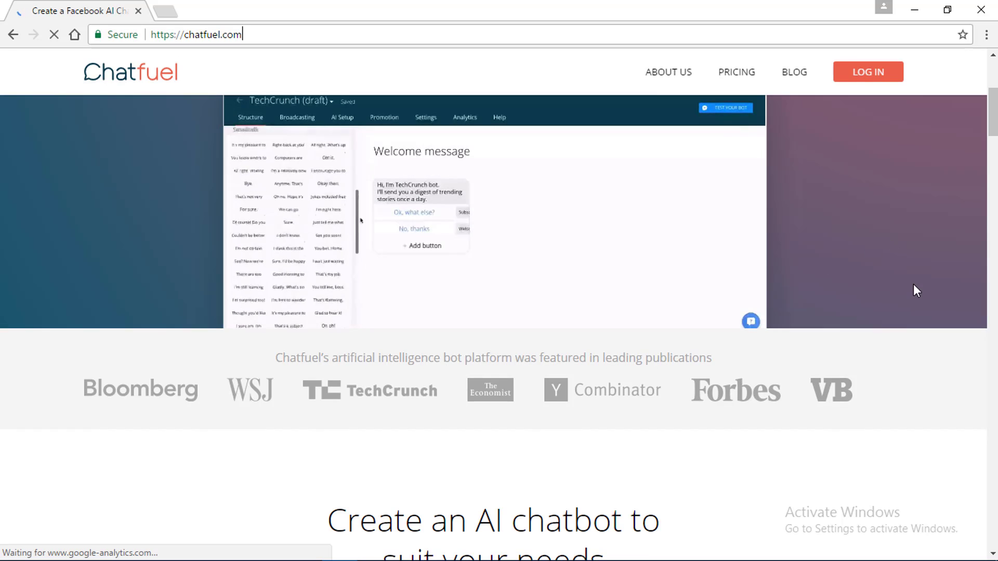
pyautogui.scroll(-8, 895, 226)
pyautogui.scroll(13, 851, 224)
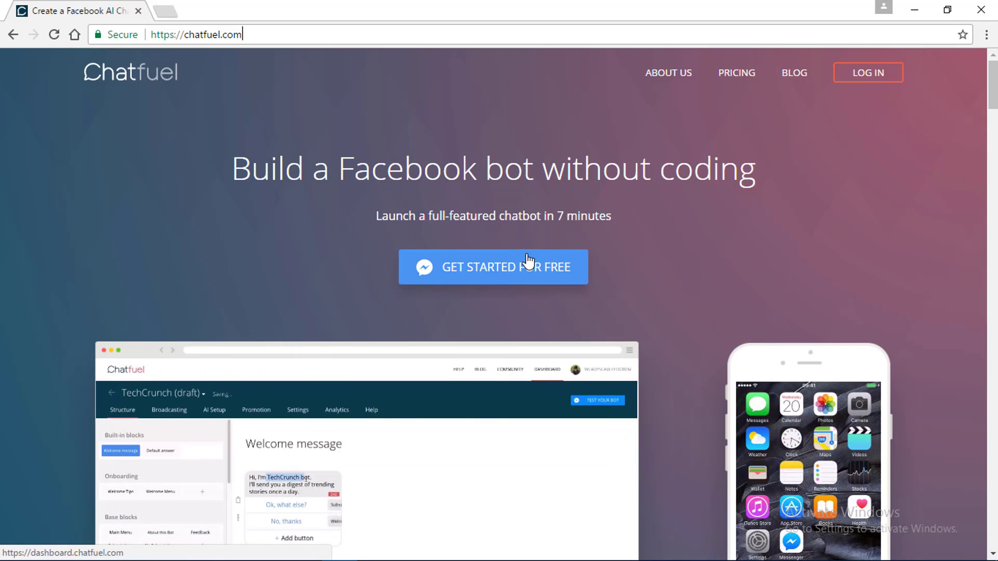
# Start for free, continue as the Facebook user, and grant Chatfuel's Bot page permissions
pyautogui.click(492, 276)
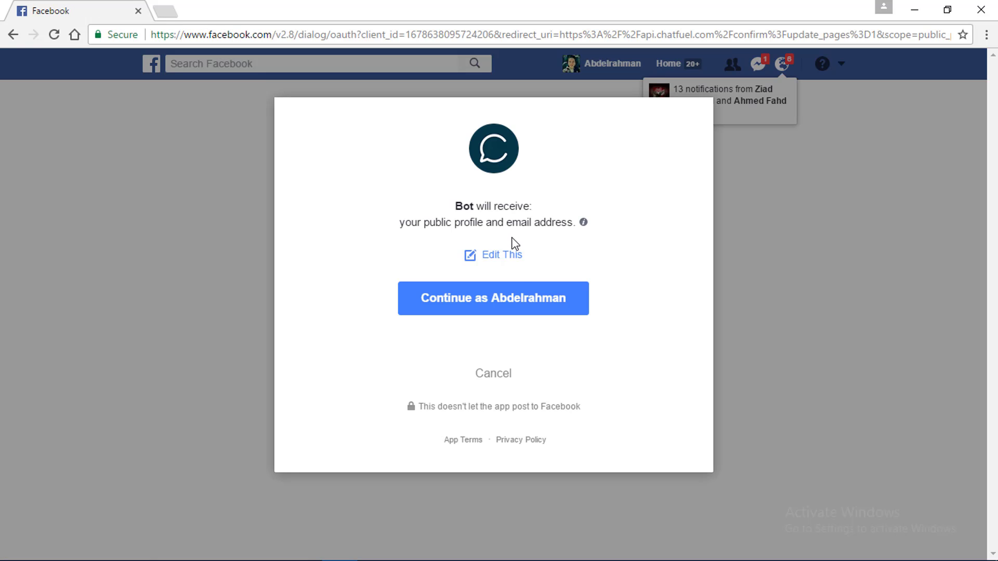
pyautogui.click(547, 305)
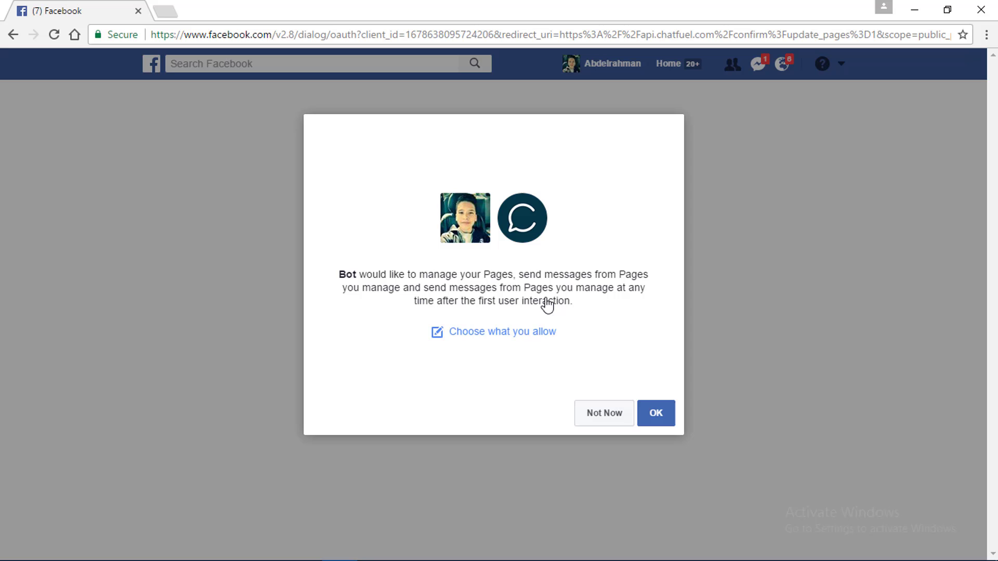
pyautogui.click(651, 413)
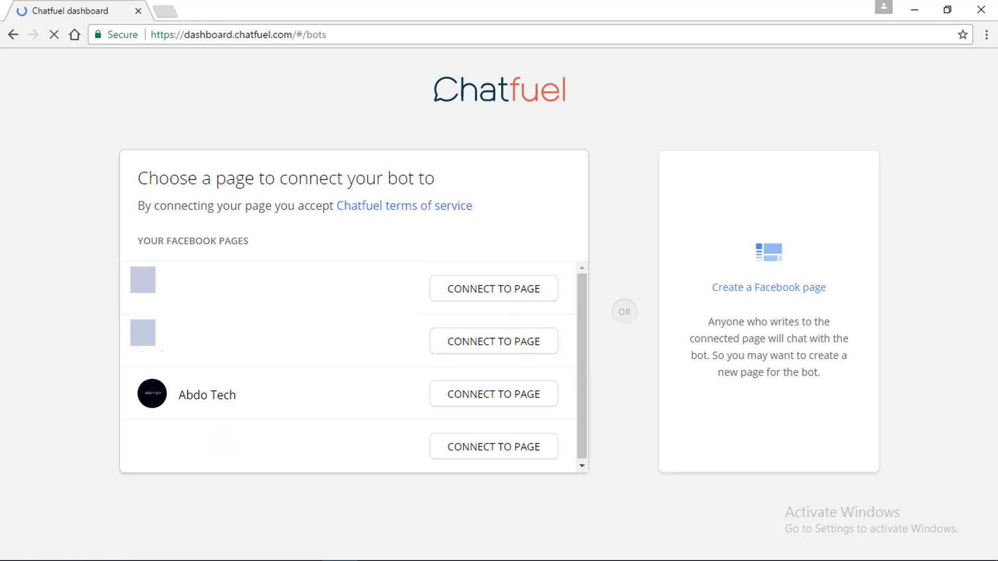
# Connect My First Bot to Abdo Tech, minimize the tutorial, and delete the Welcome text card
pyautogui.click(537, 397)
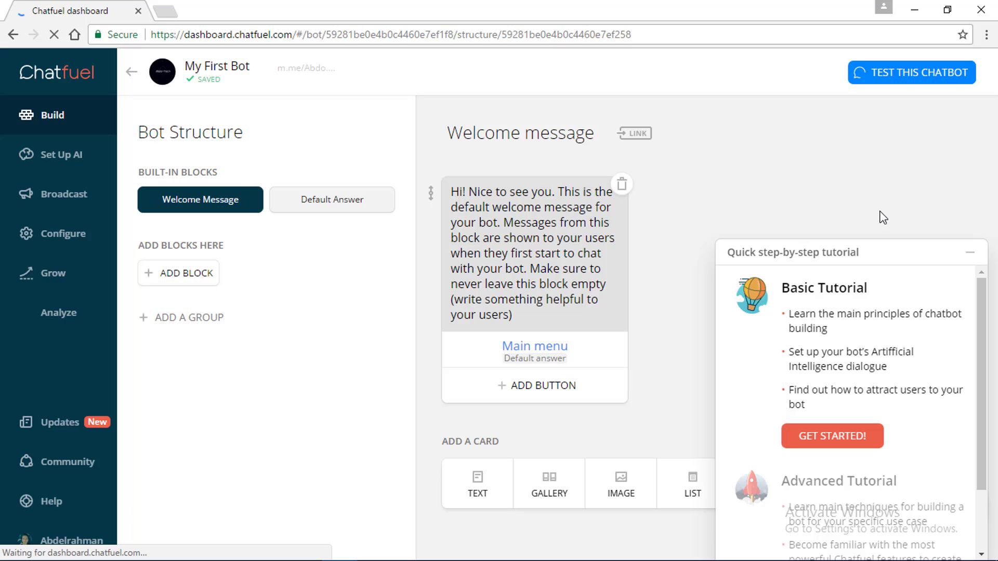
pyautogui.click(970, 252)
pyautogui.click(623, 187)
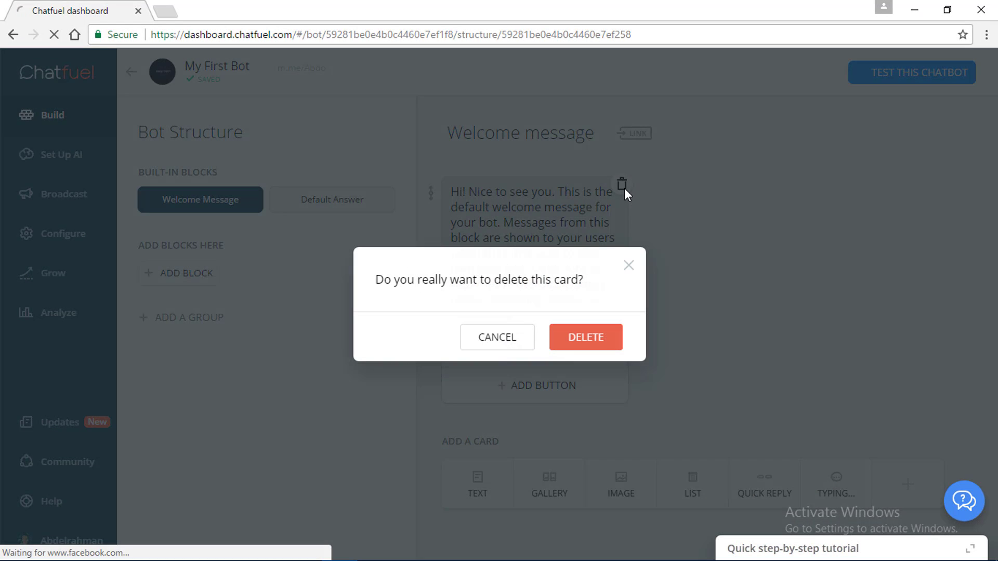
pyautogui.click(594, 333)
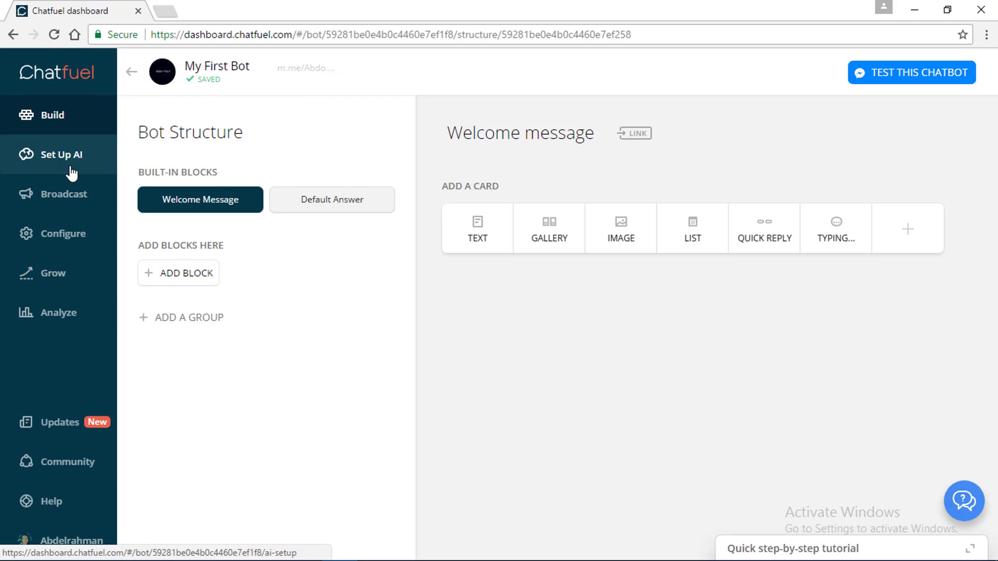
# On the Set Up AI page, make the phrase 'Hi' reply 'Welcome to Abdo Tech Page'
pyautogui.click(72, 171)
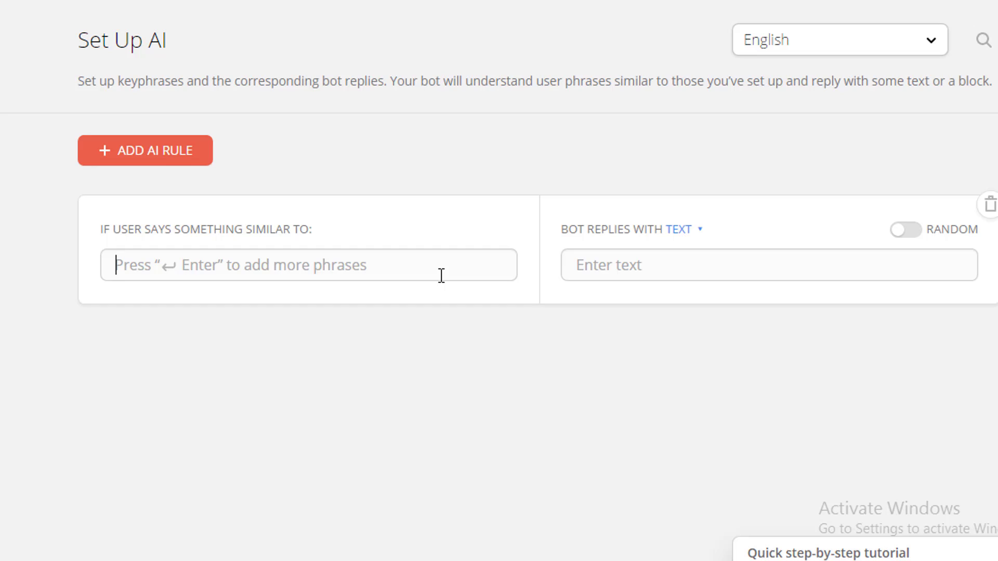
pyautogui.write('Hi')
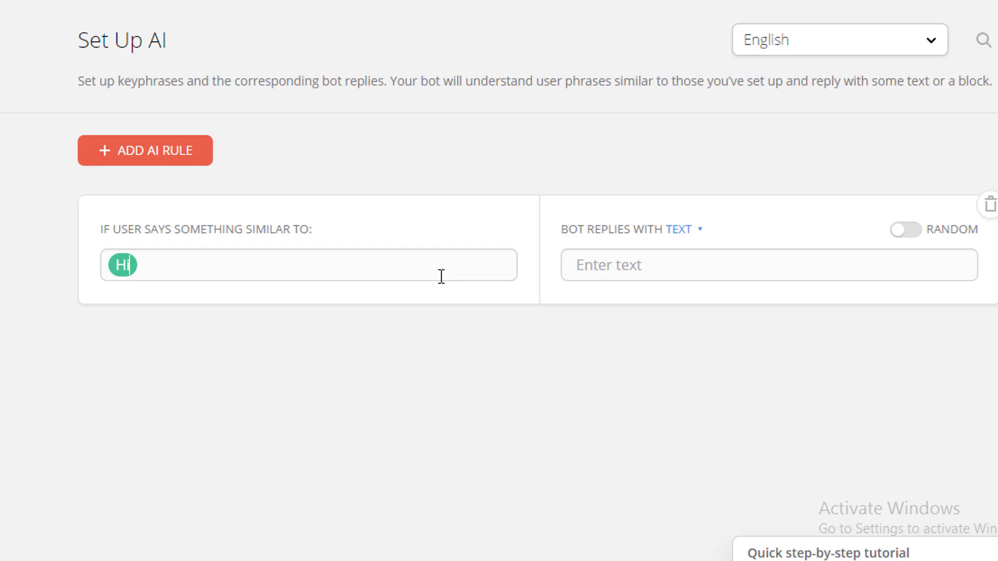
pyautogui.click(623, 254)
pyautogui.write('Welcom')
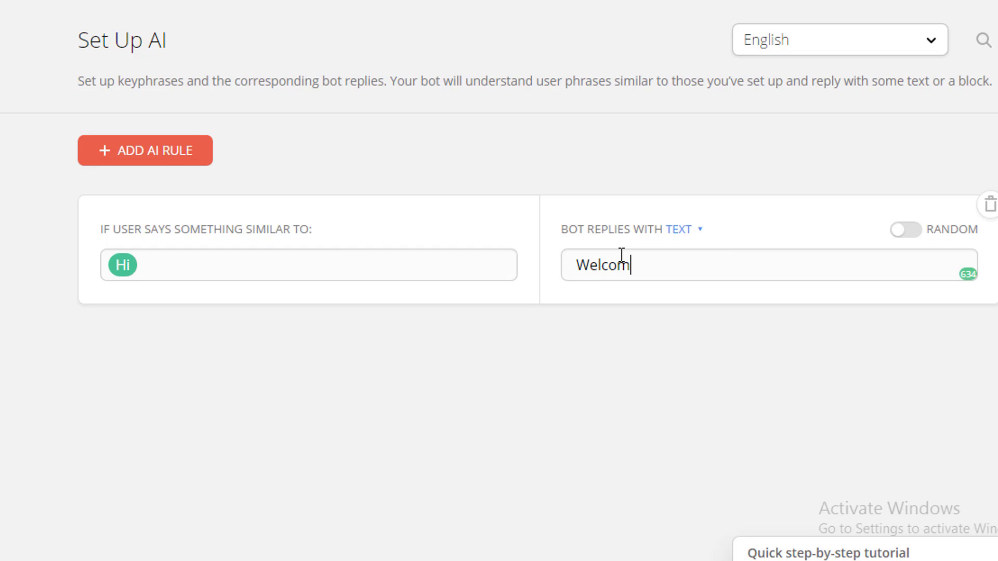
pyautogui.write('e to Abdo T')
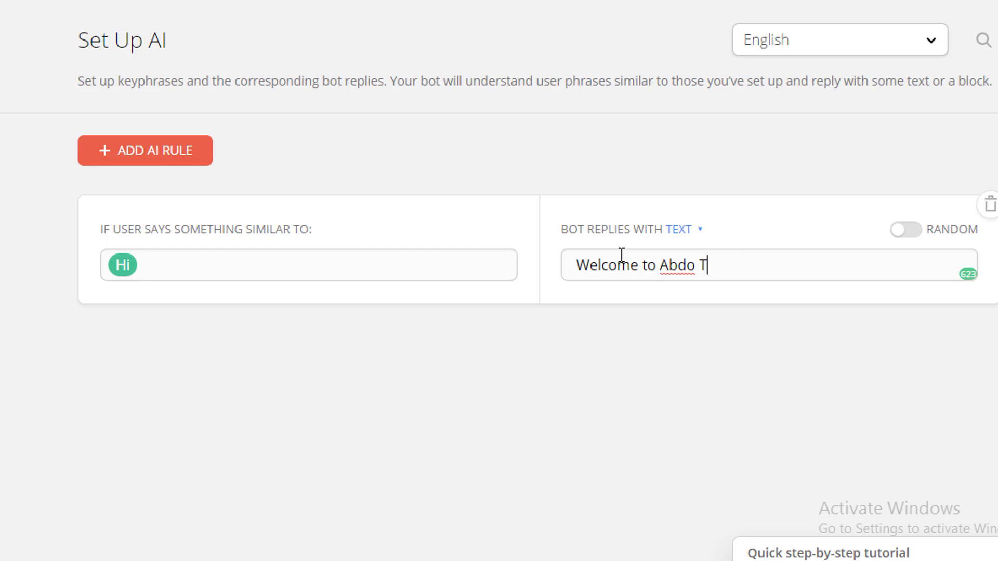
pyautogui.write('ech Page')
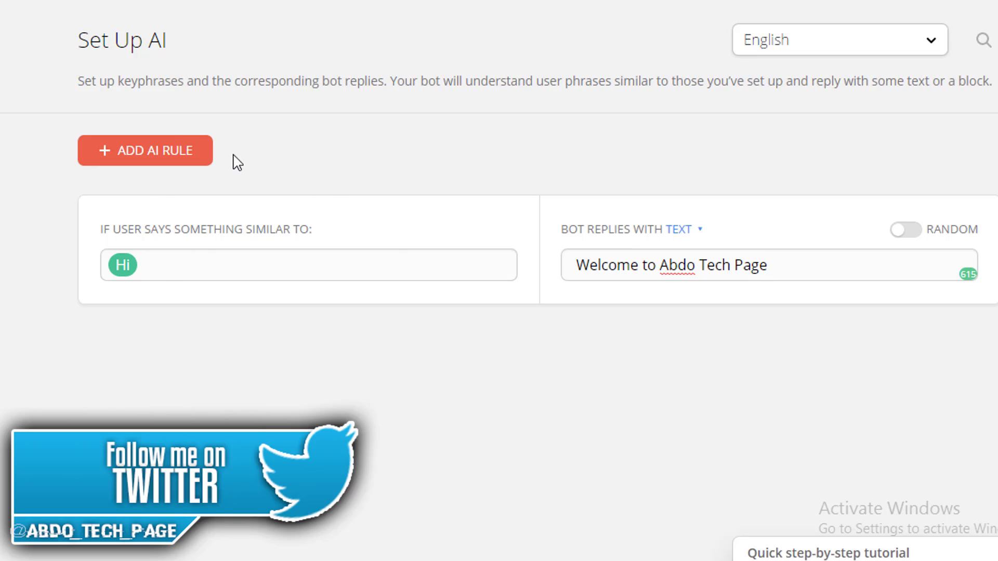
# Add 'Hello' and 'Hey' AI rules that reuse the 'Welcome to Abdo Tech Page' reply
pyautogui.click(175, 149)
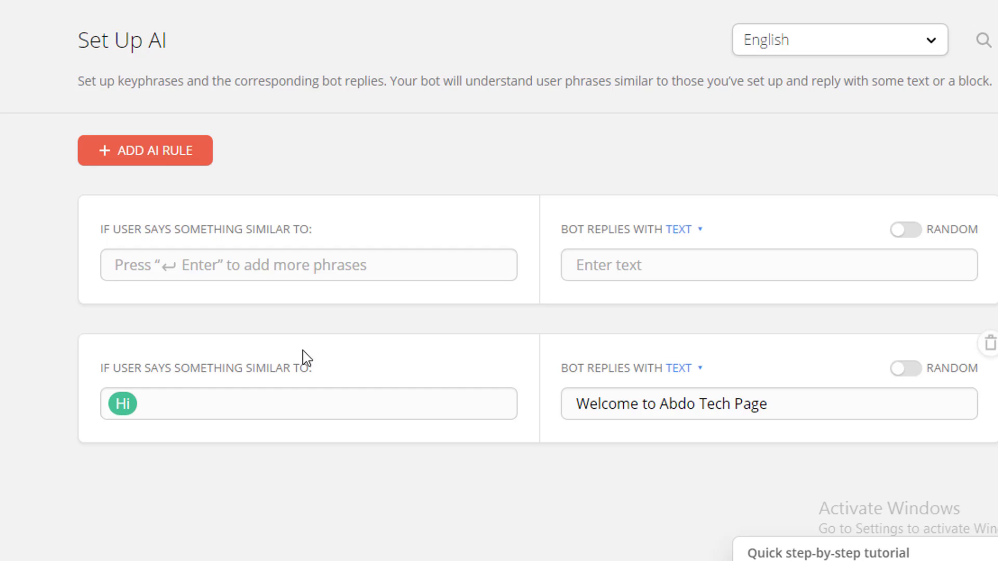
pyautogui.write('Hello')
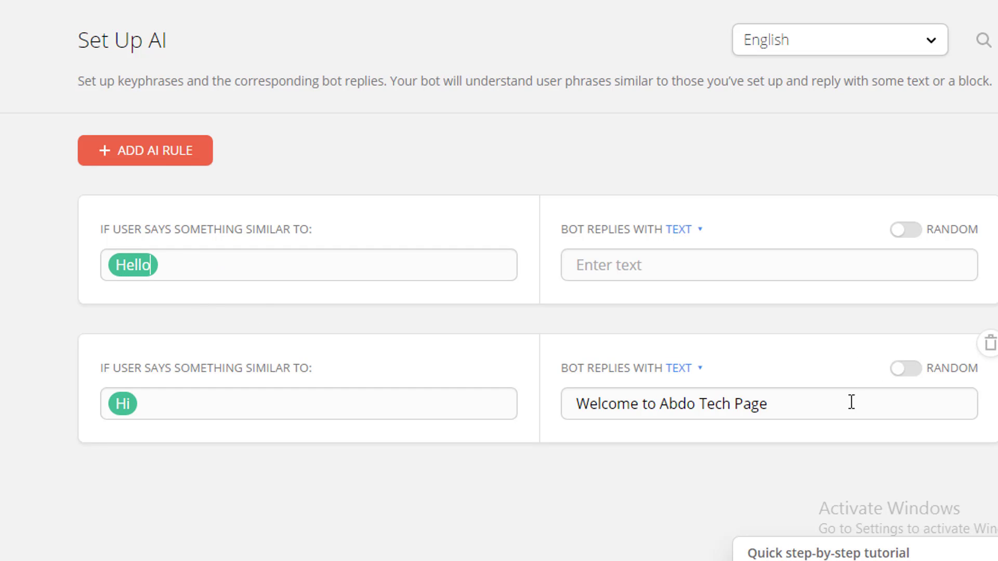
pyautogui.moveTo(842, 404); pyautogui.dragTo(501, 410)
pyautogui.hotkey('ctrl', 'c')
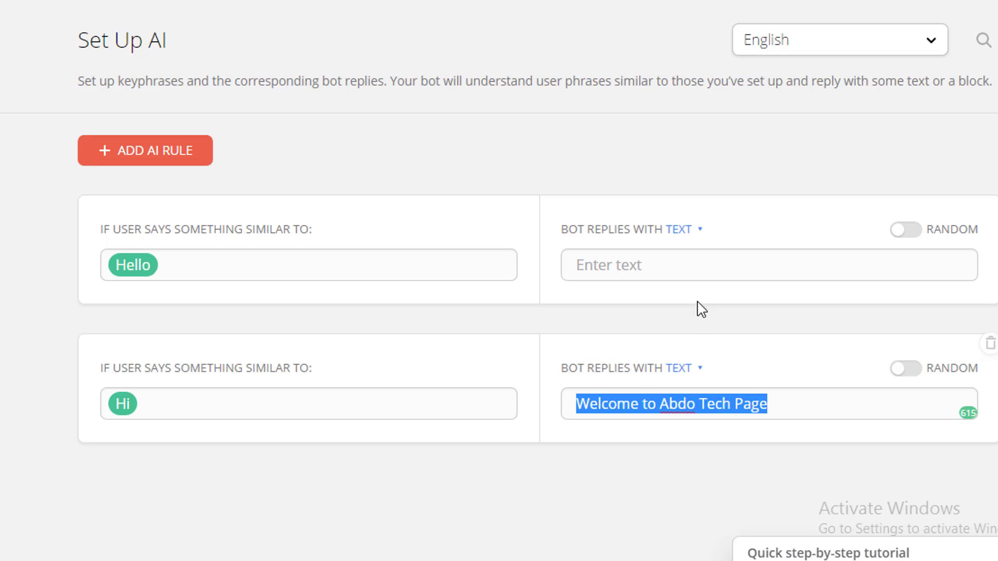
pyautogui.click(686, 267)
pyautogui.hotkey('ctrl', 'v')
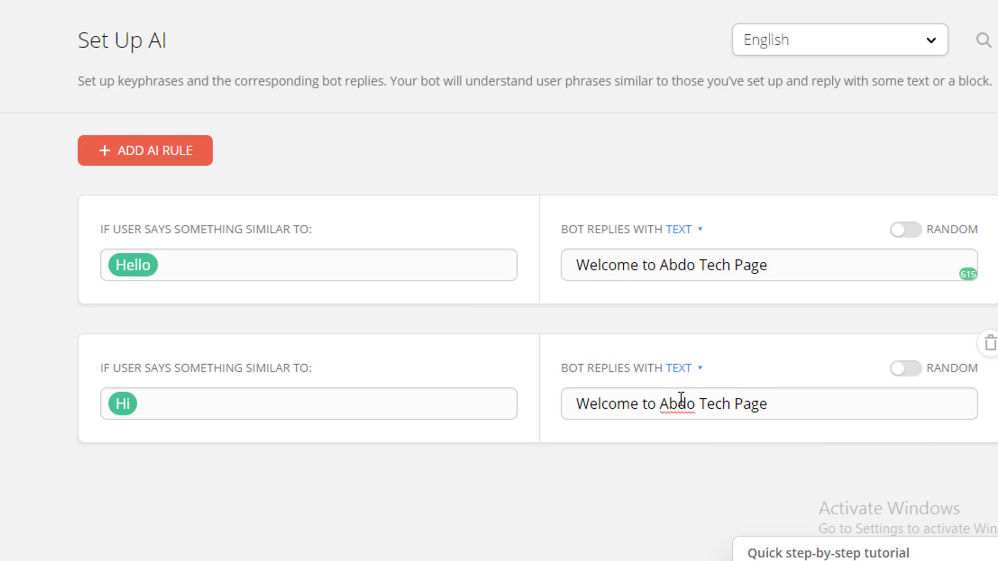
pyautogui.click(162, 159)
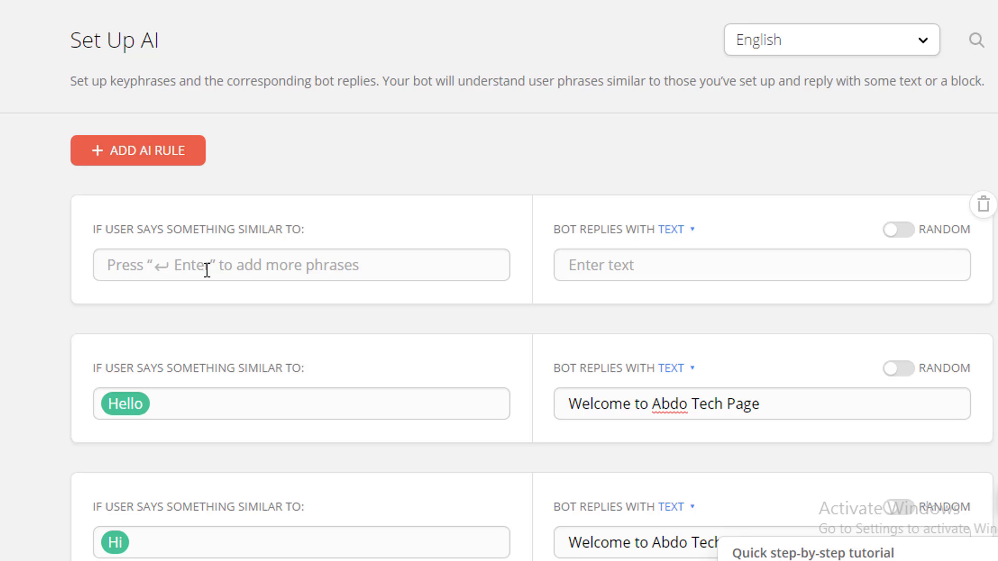
pyautogui.write('Hey')
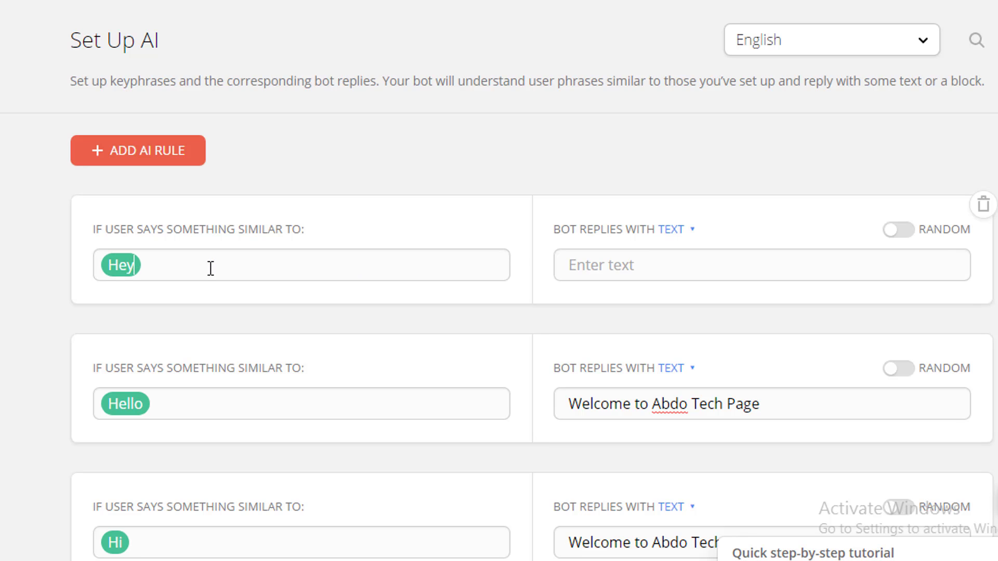
pyautogui.click(779, 266)
pyautogui.hotkey('ctrl', 'v')
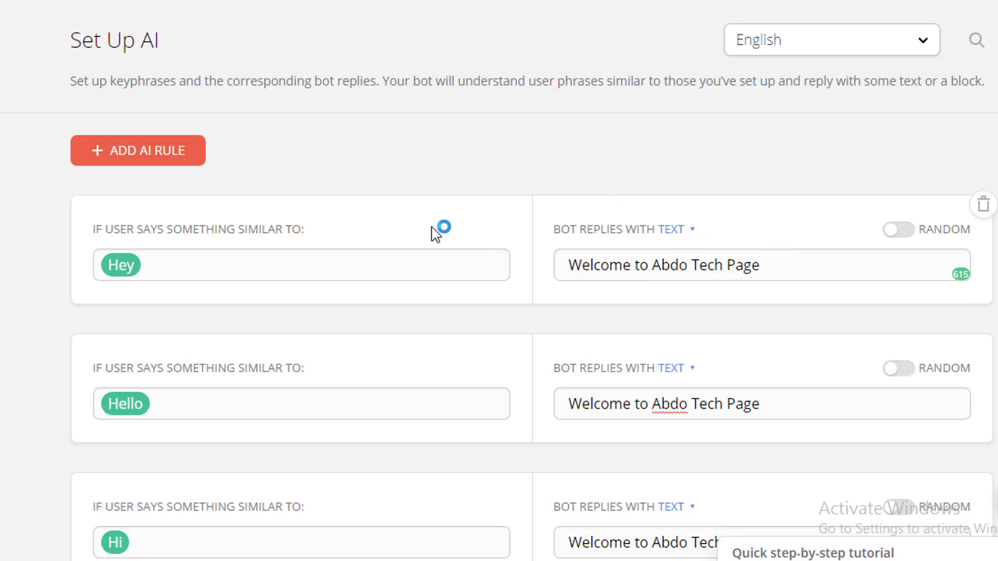
# Add 'What is your real name' and 'What it your name' rules, both replying with the owner's full name
pyautogui.click(164, 164)
pyautogui.write('W')
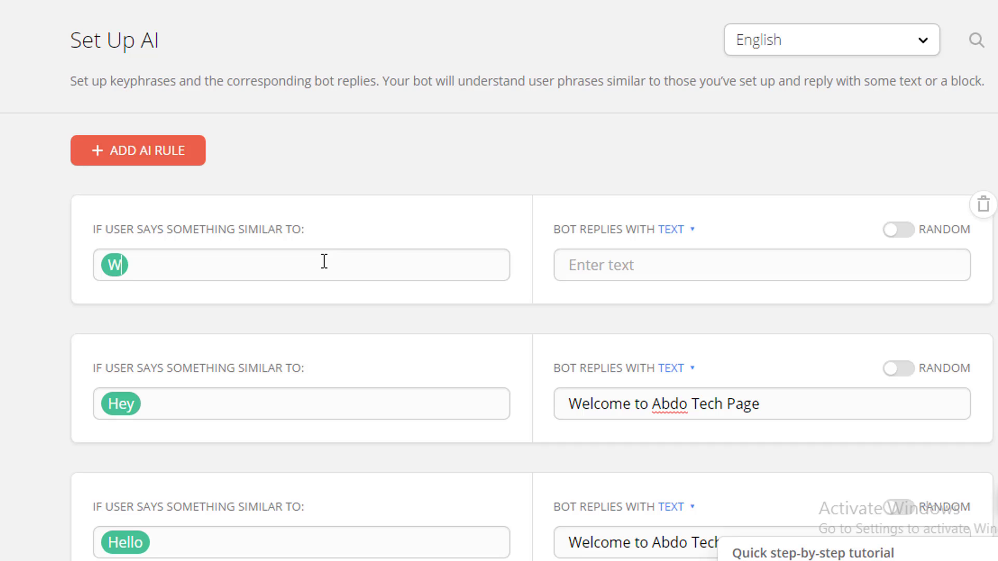
pyautogui.write('hat i')
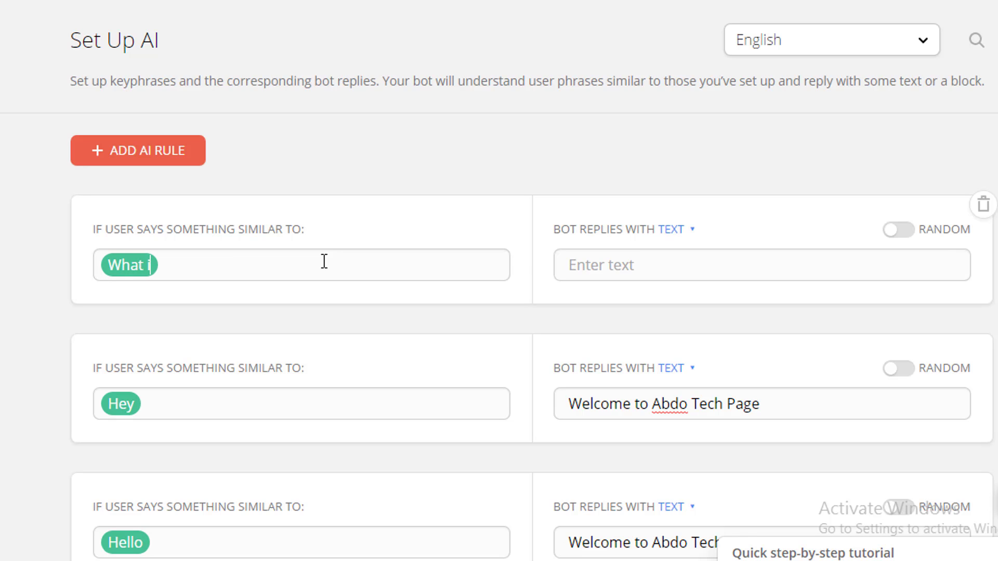
pyautogui.write('s your ')
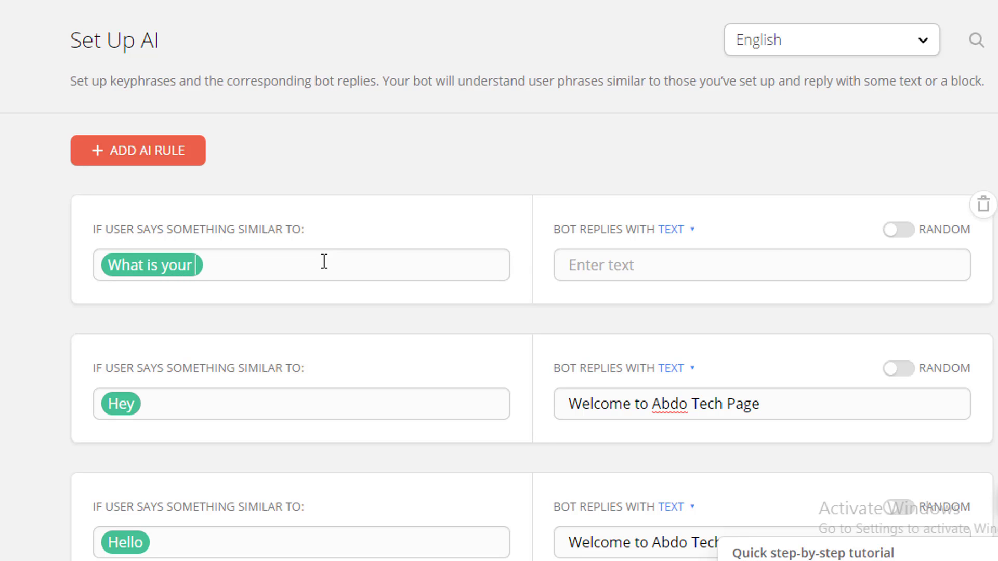
pyautogui.write('real name')
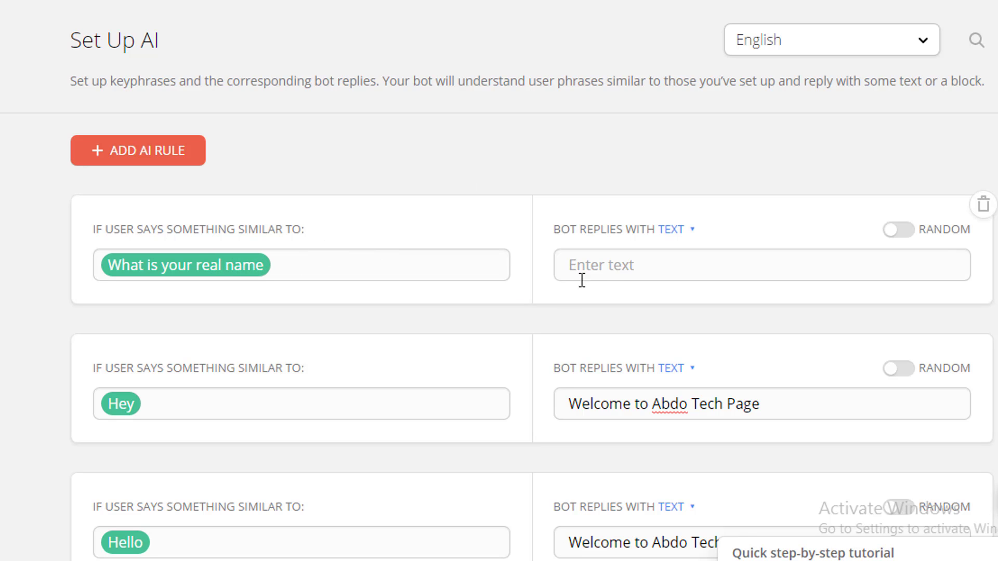
pyautogui.click(609, 267)
pyautogui.write('Abdel')
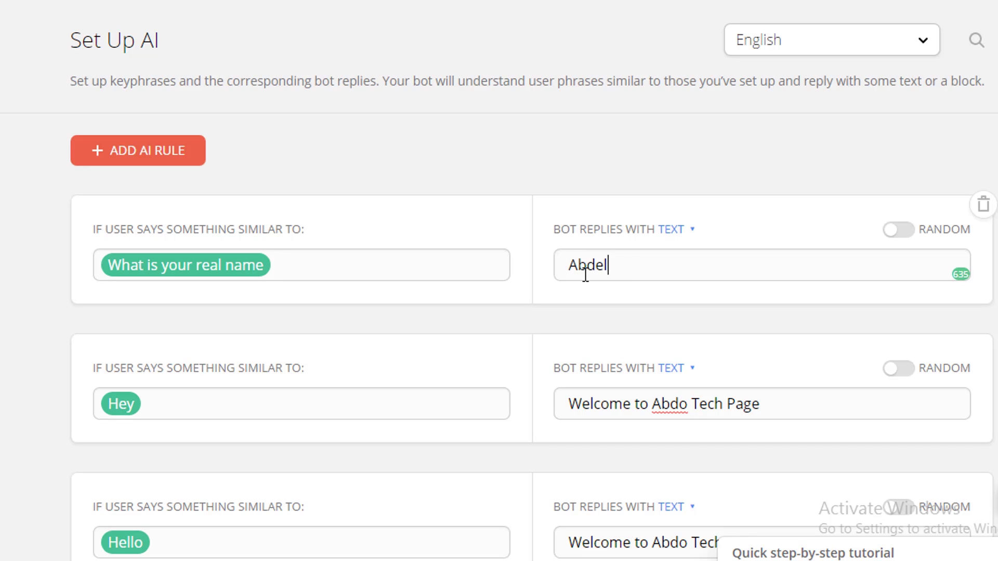
pyautogui.write('rahman W')
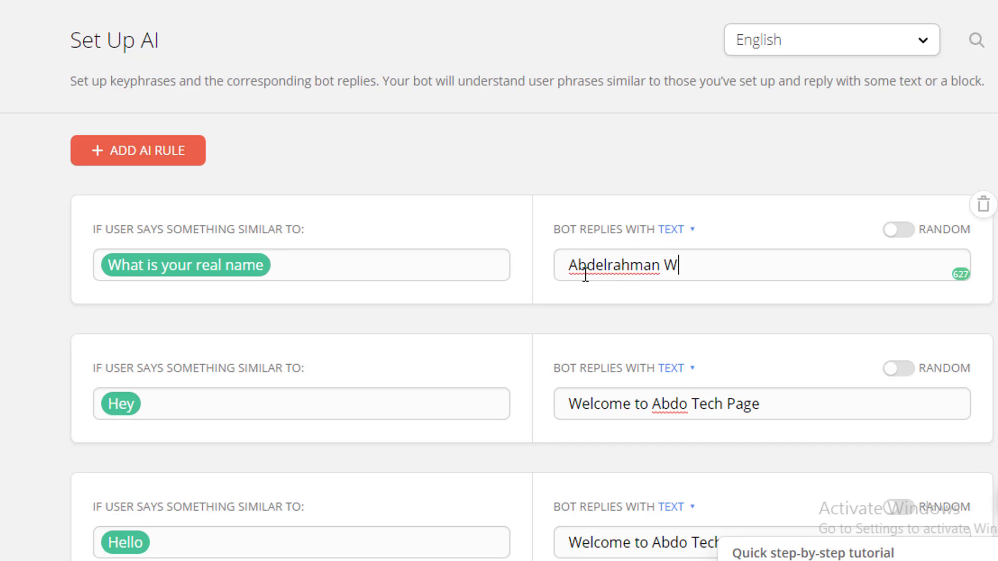
pyautogui.write('ael')
pyautogui.click(142, 155)
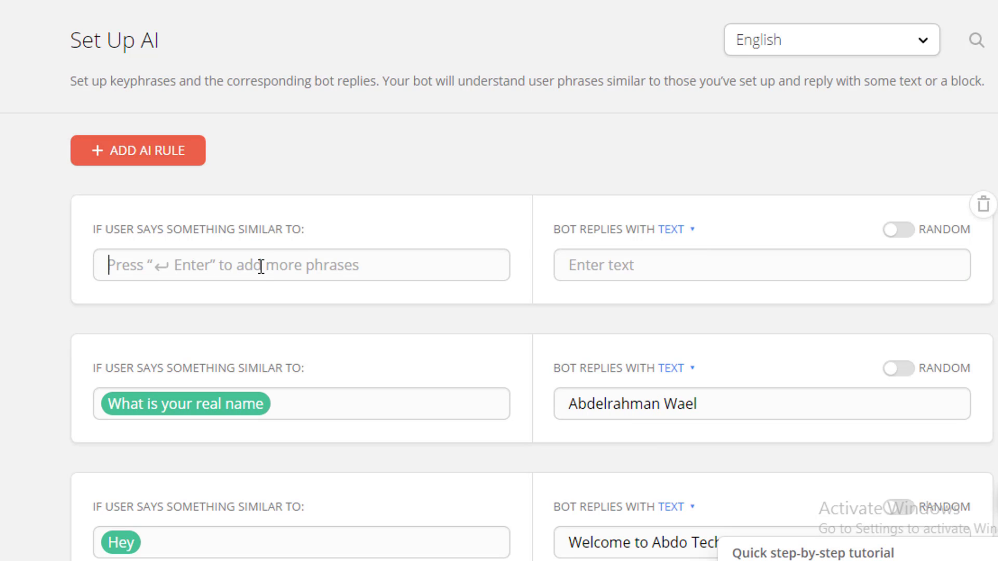
pyautogui.write('What it')
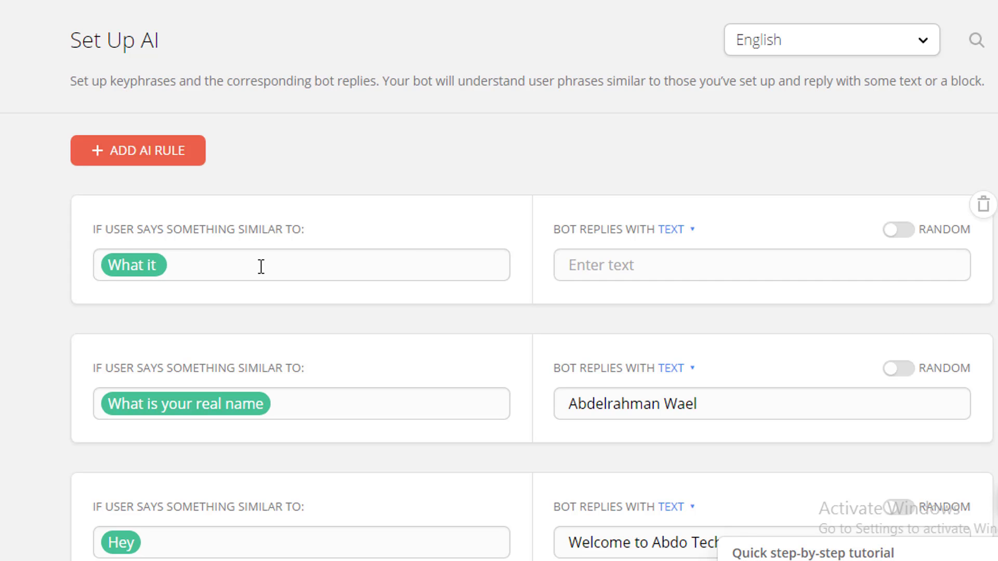
pyautogui.write(' your n')
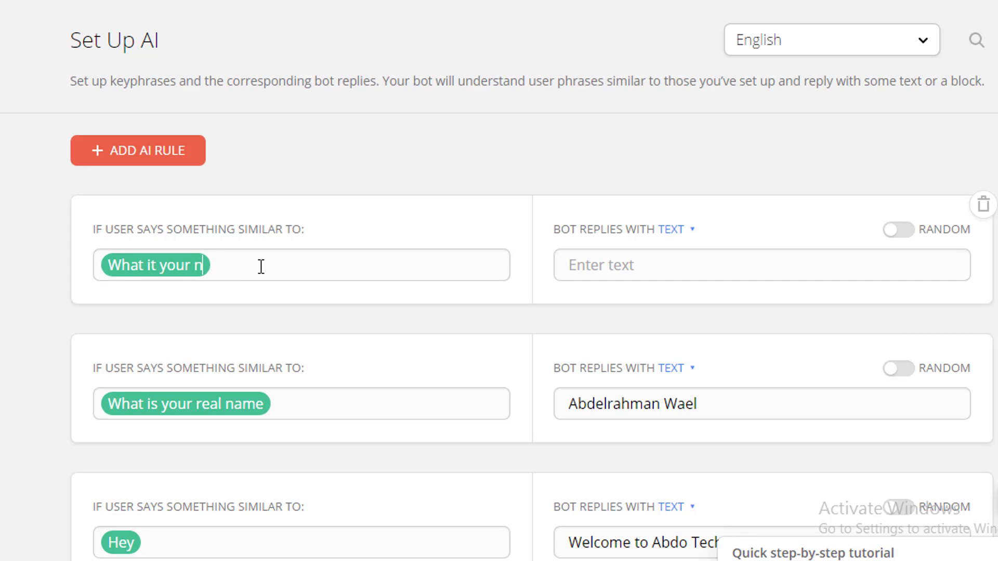
pyautogui.write('ame')
pyautogui.moveTo(705, 404); pyautogui.dragTo(502, 407)
pyautogui.hotkey('ctrl', 'c')
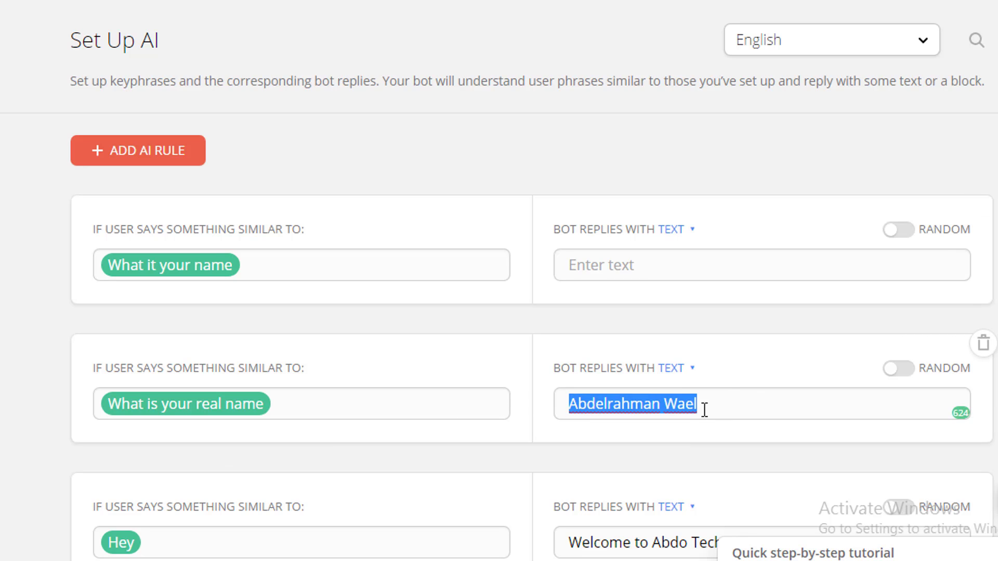
pyautogui.click(677, 260)
pyautogui.hotkey('ctrl', 'v')
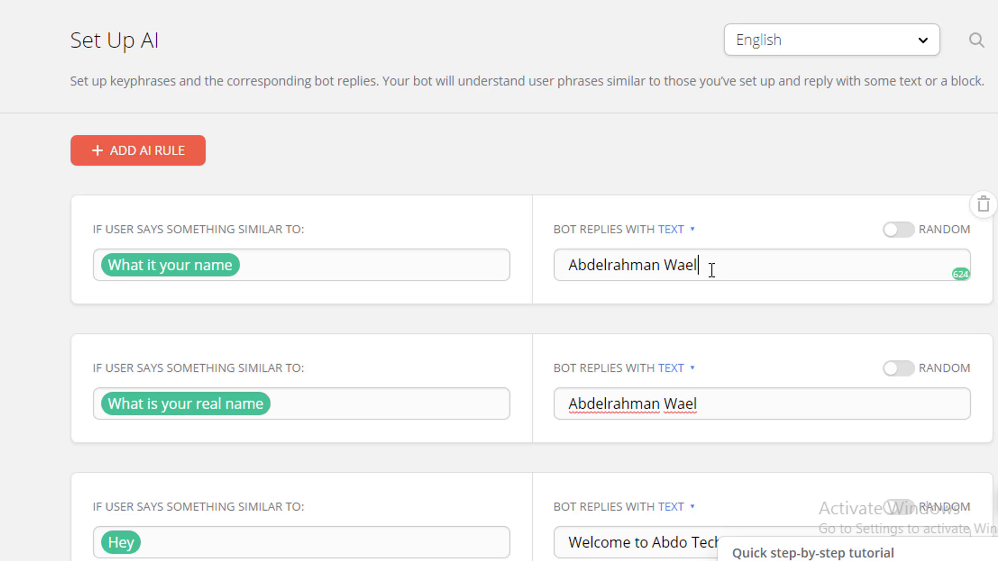
pyautogui.scroll(-6, 632, 251)
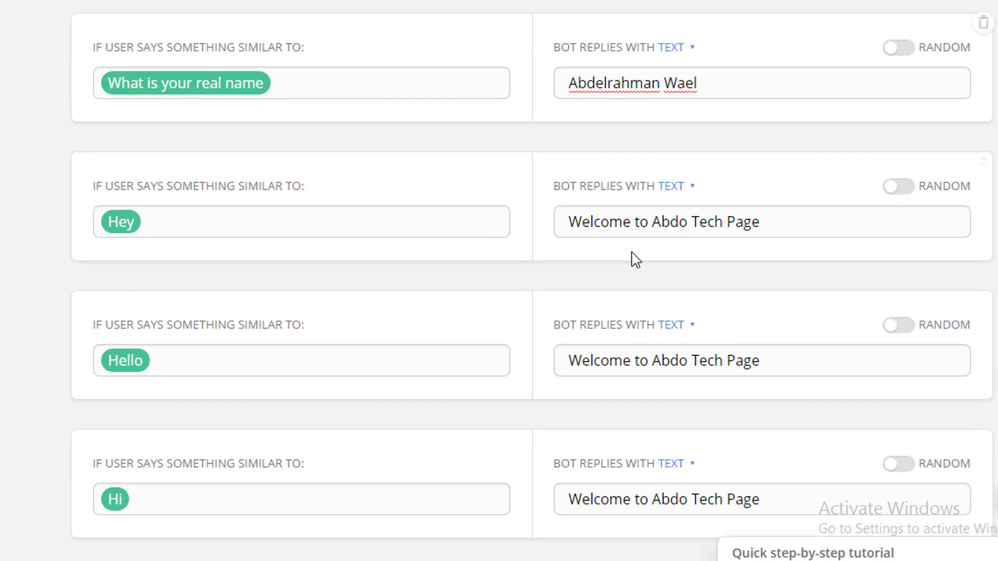
pyautogui.scroll(6, 633, 259)
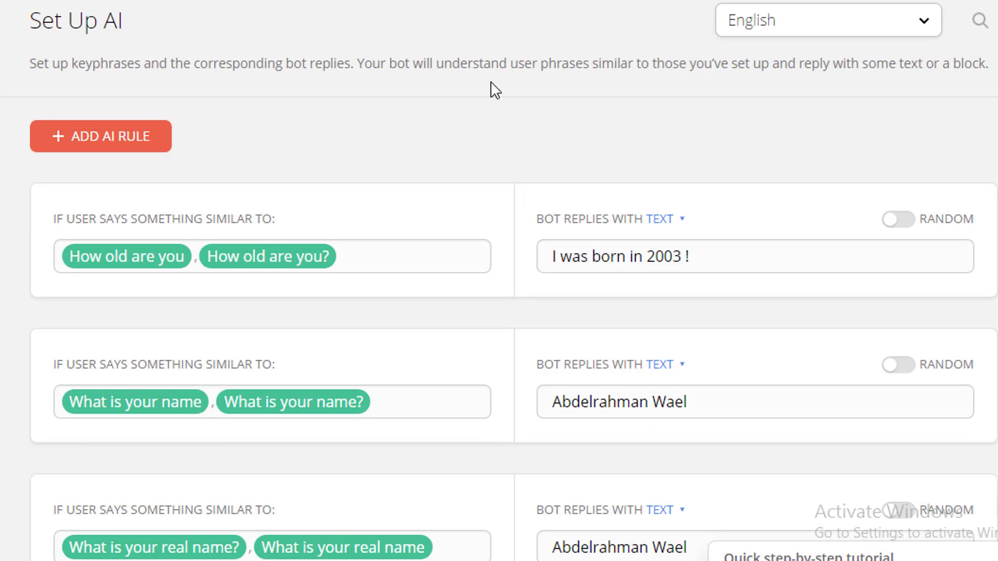
pyautogui.scroll(-2, 495, 90)
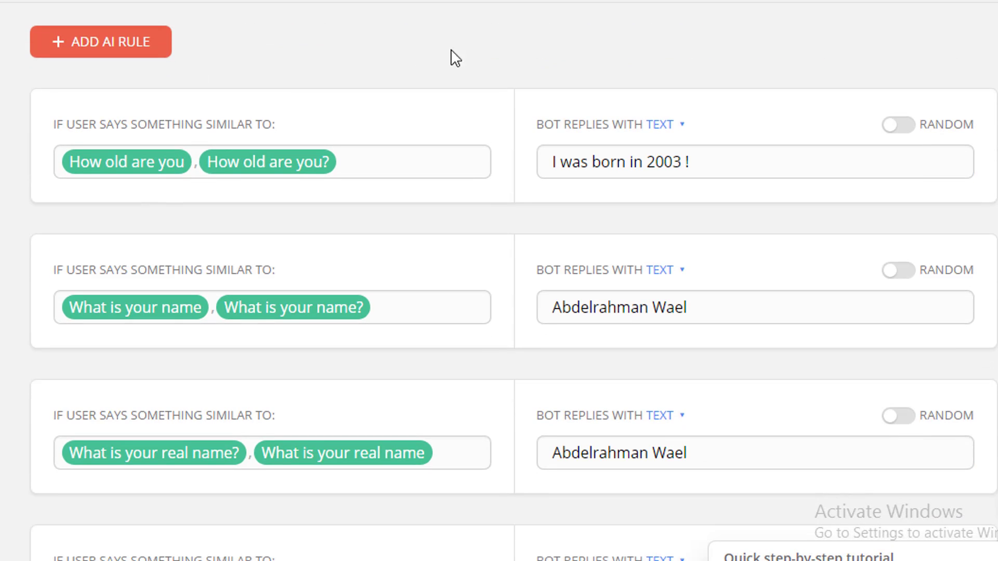
pyautogui.moveTo(70, 161); pyautogui.dragTo(330, 161)
pyautogui.click(411, 163)
pyautogui.tripleClick(330, 169)
pyautogui.click(330, 169)
pyautogui.scroll(-3, 261, 208)
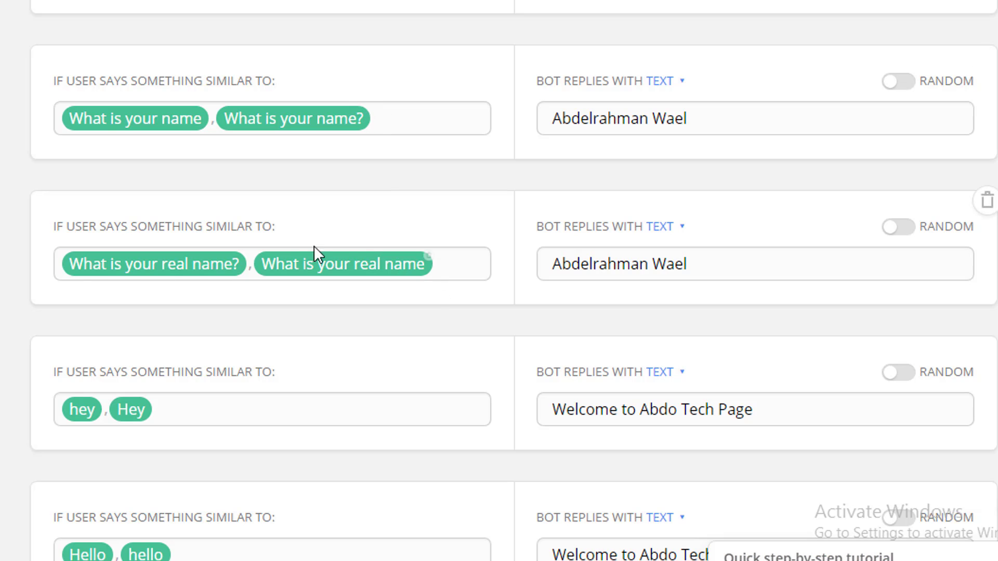
pyautogui.scroll(-2, 319, 255)
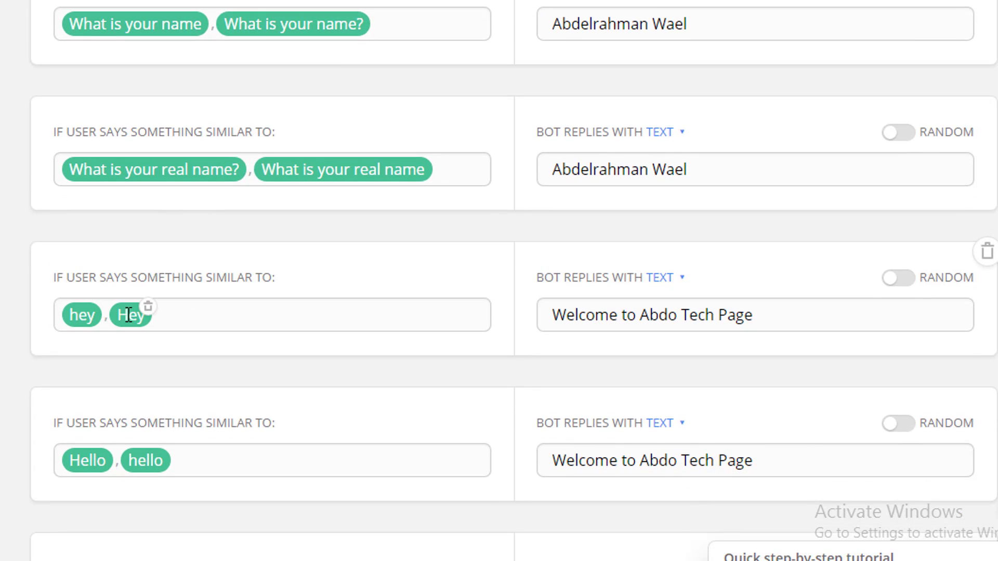
pyautogui.moveTo(128, 315); pyautogui.dragTo(84, 315)
pyautogui.click(187, 324)
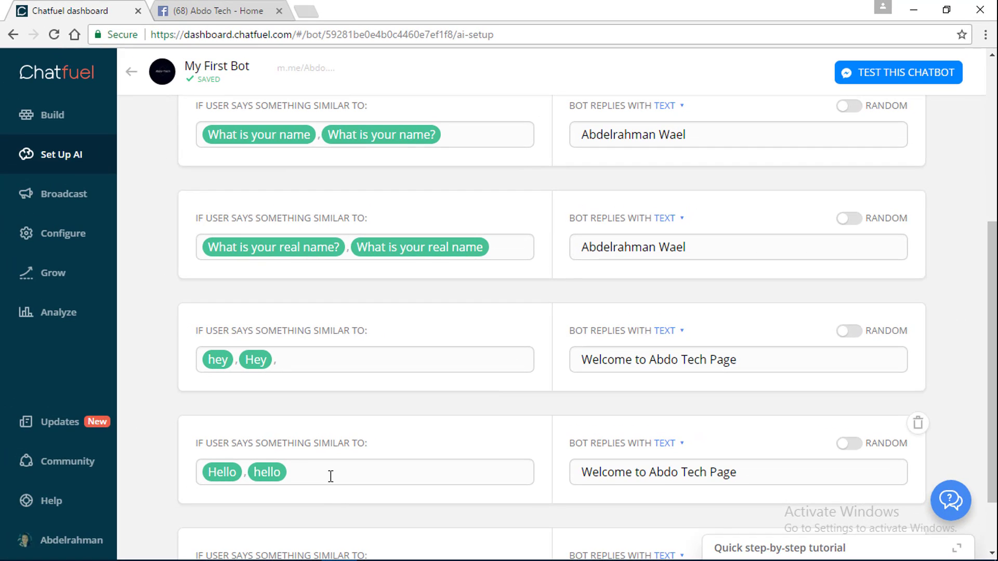
pyautogui.click(228, 465)
pyautogui.scroll(4, 463, 395)
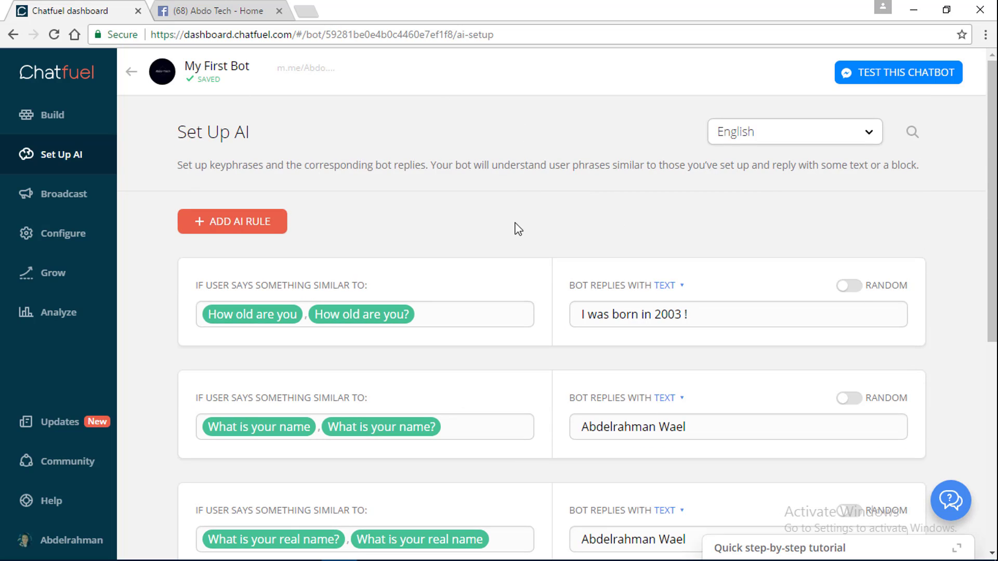
# Open a Messenger chat with the Abdo Tech page and press Get Started
pyautogui.click(236, 10)
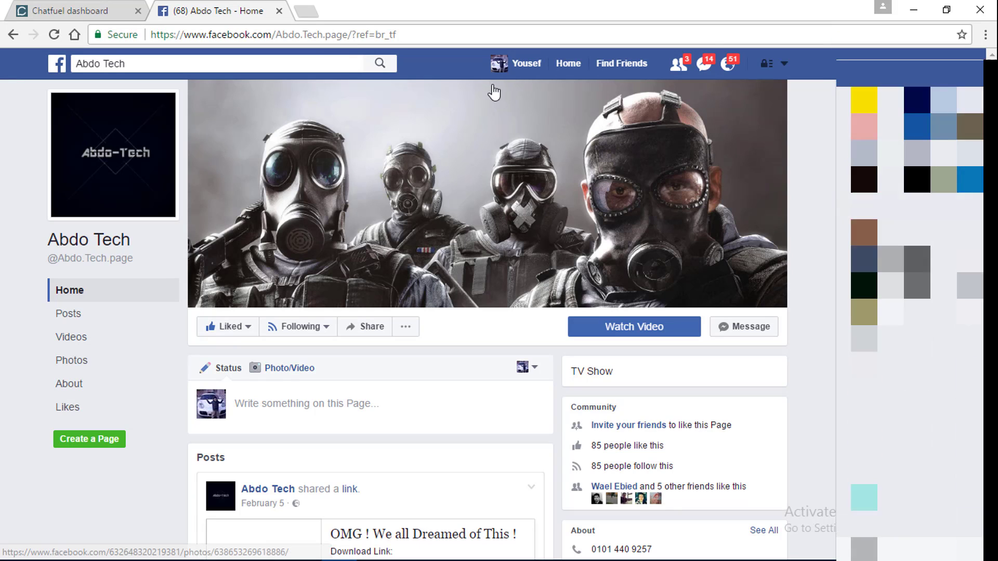
pyautogui.click(752, 330)
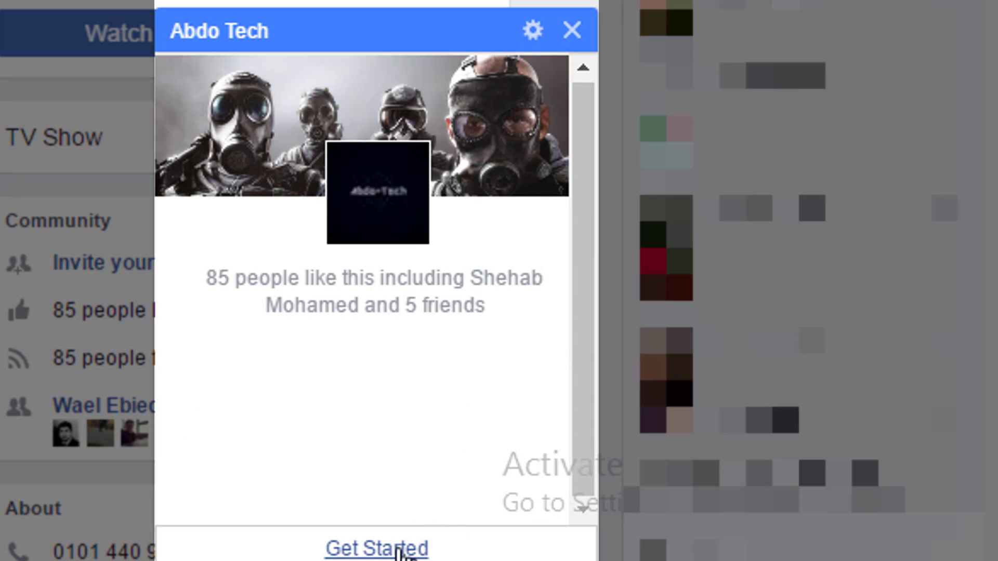
pyautogui.click(447, 546)
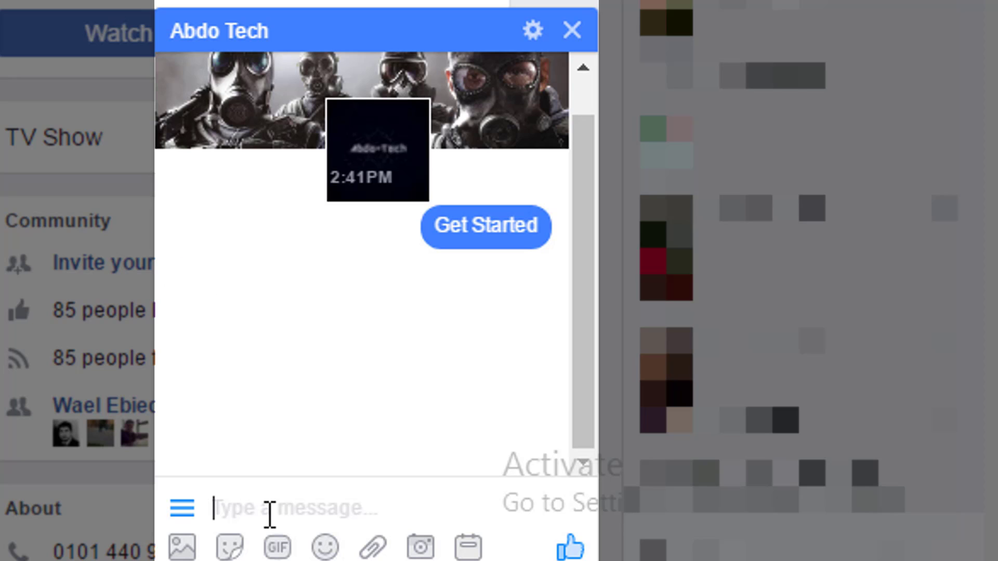
# Send 'hi', 'what is your name' and 'How old are you' to check the bot's replies
pyautogui.write('hi')
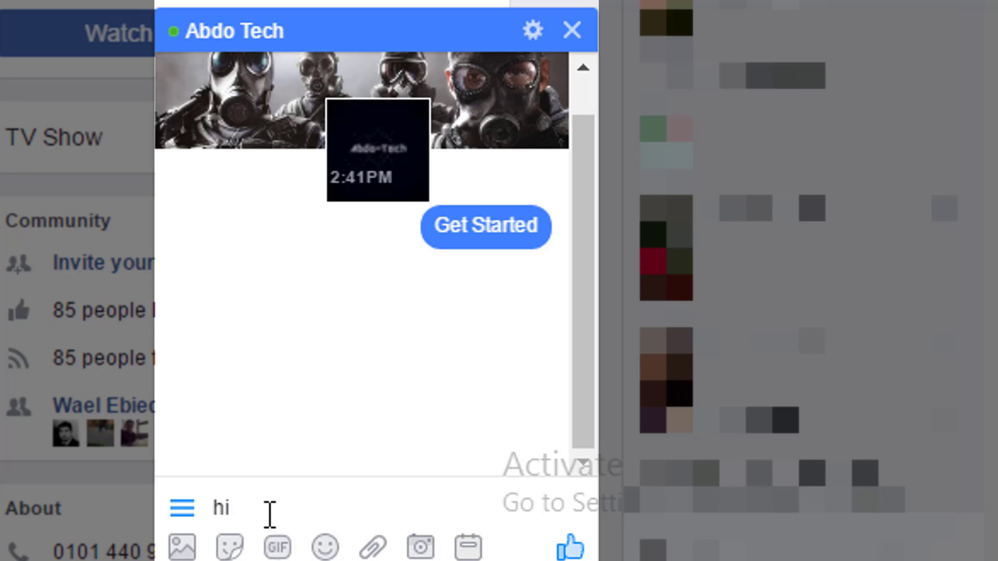
pyautogui.press('Return')
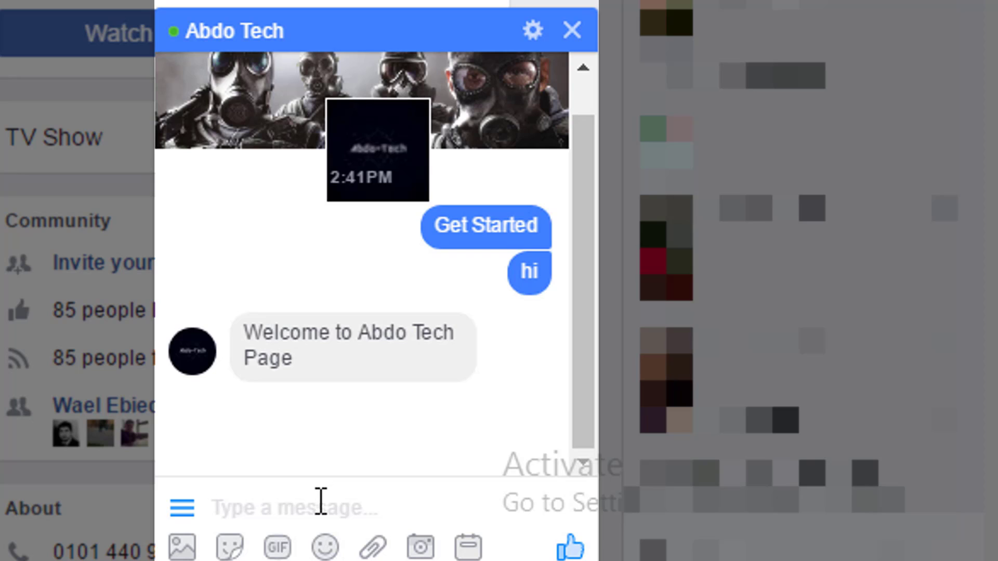
pyautogui.write('what')
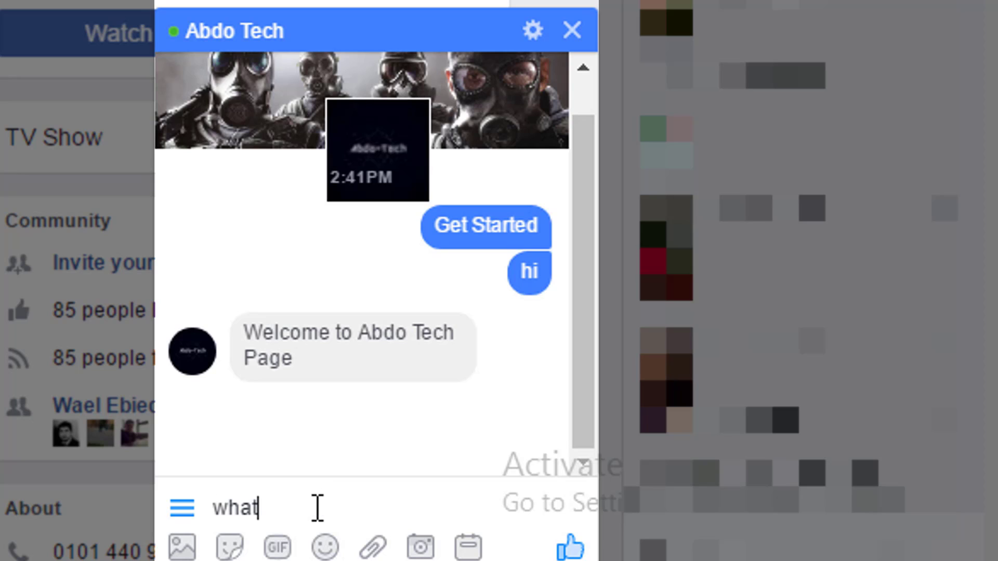
pyautogui.write(' is yo')
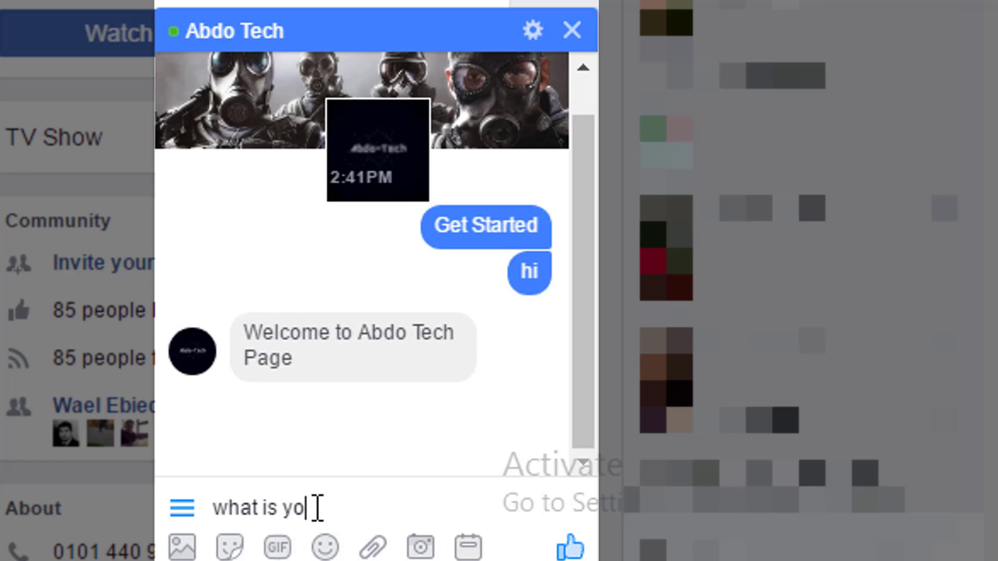
pyautogui.write('ur name')
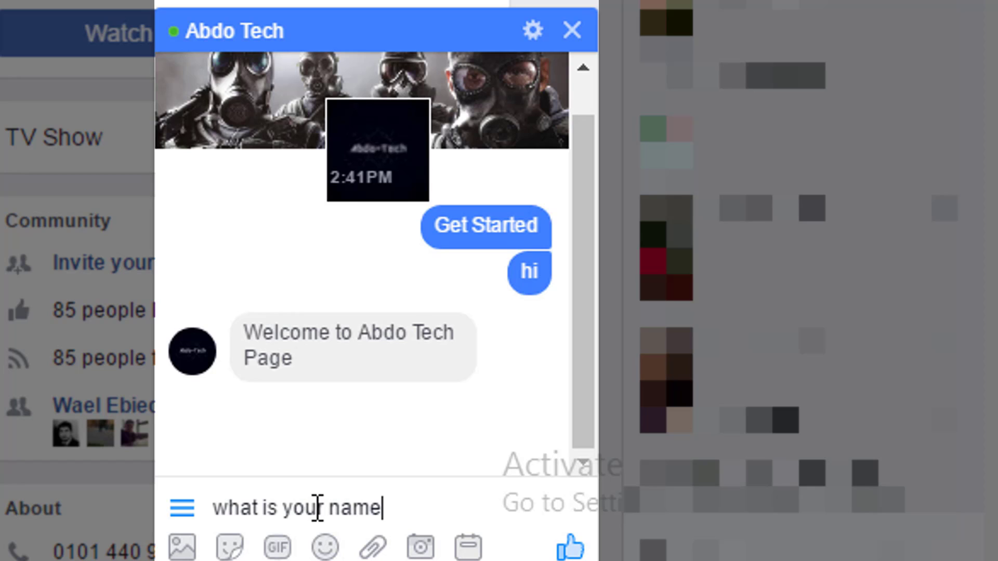
pyautogui.press('Return')
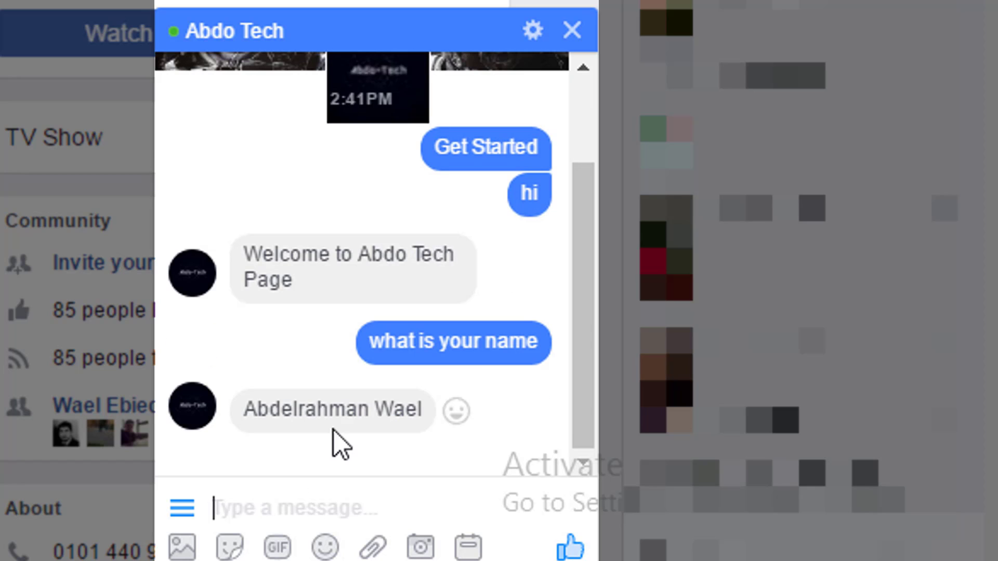
pyautogui.write('How old are you')
pyautogui.press('Return')
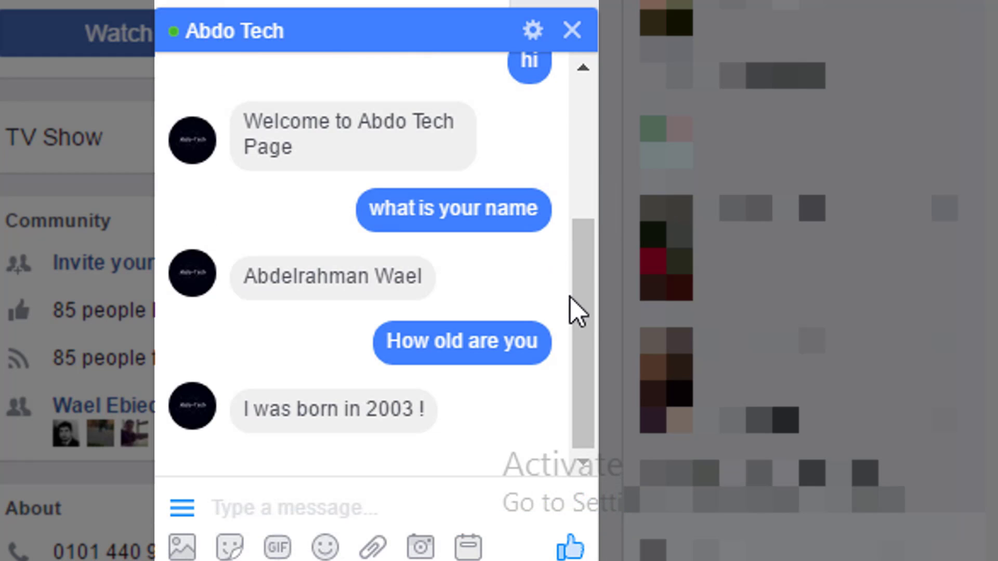
pyautogui.moveTo(575, 307); pyautogui.dragTo(592, 350)
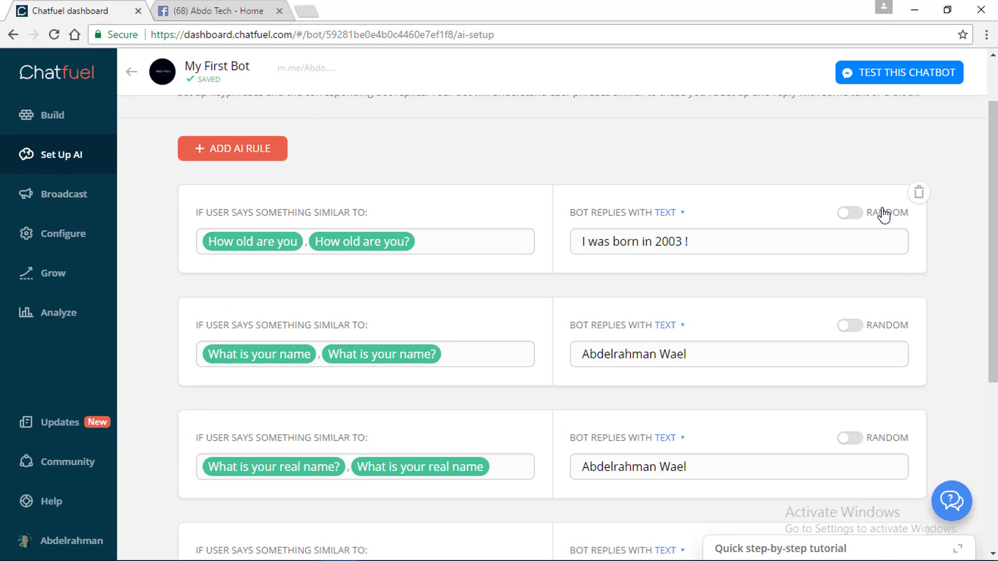
# Check the age rule's reply types, then open the Welcome Message block in the bot structure
pyautogui.click(661, 212)
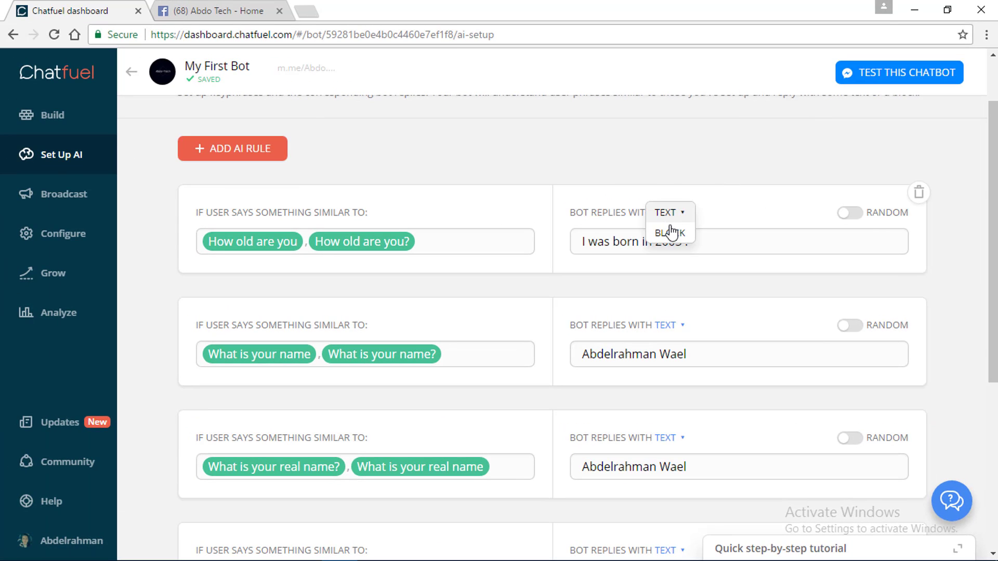
pyautogui.click(566, 164)
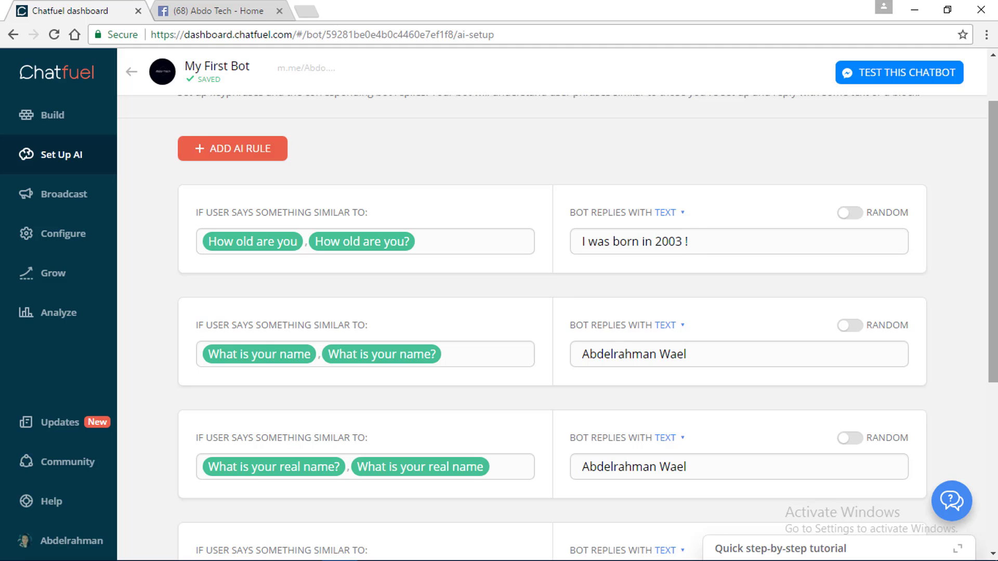
pyautogui.scroll(-6, 194, 76)
pyautogui.scroll(7, 193, 75)
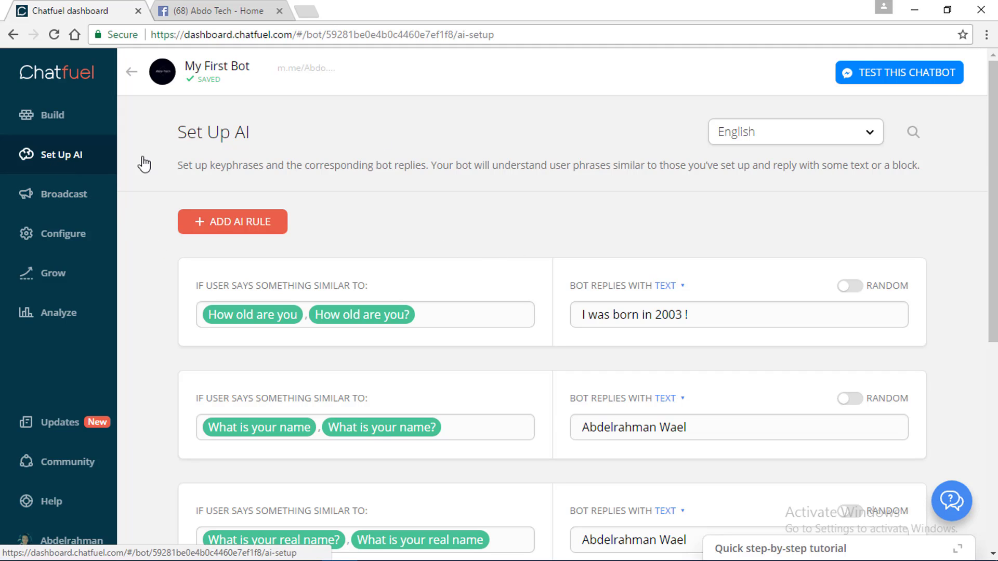
pyautogui.click(41, 113)
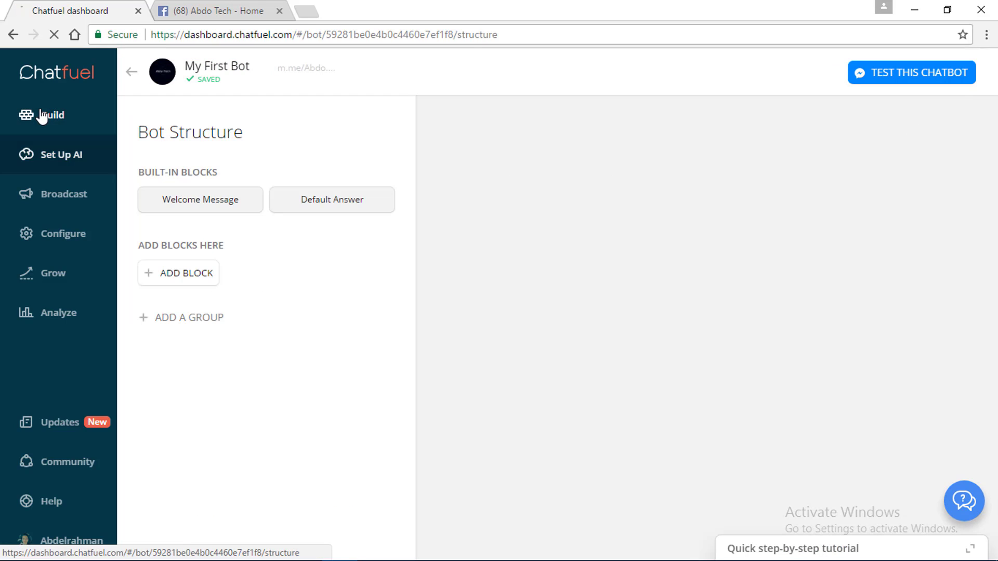
pyautogui.click(185, 202)
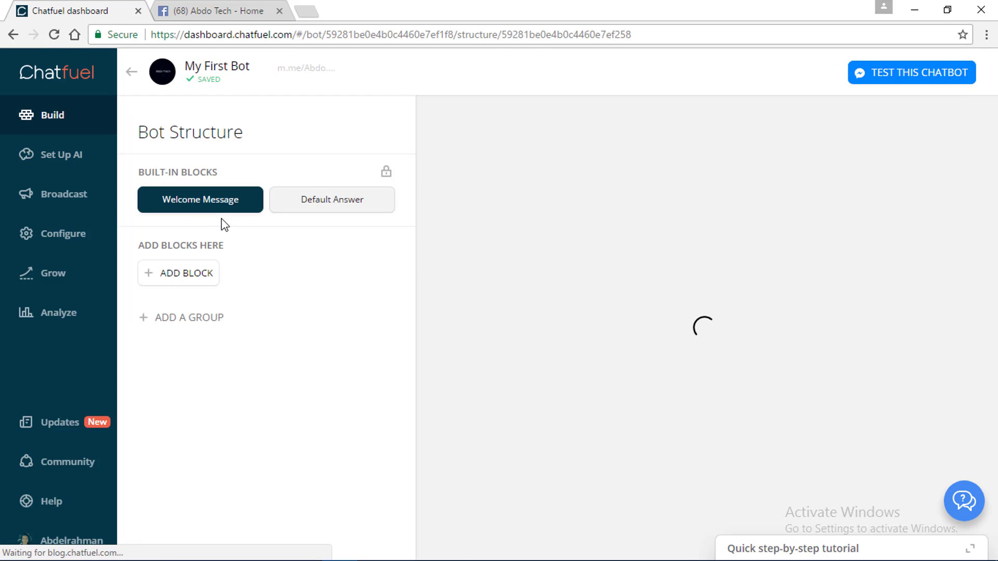
# Create a block titled 'My Photo' with an image card and start its image upload
pyautogui.click(203, 279)
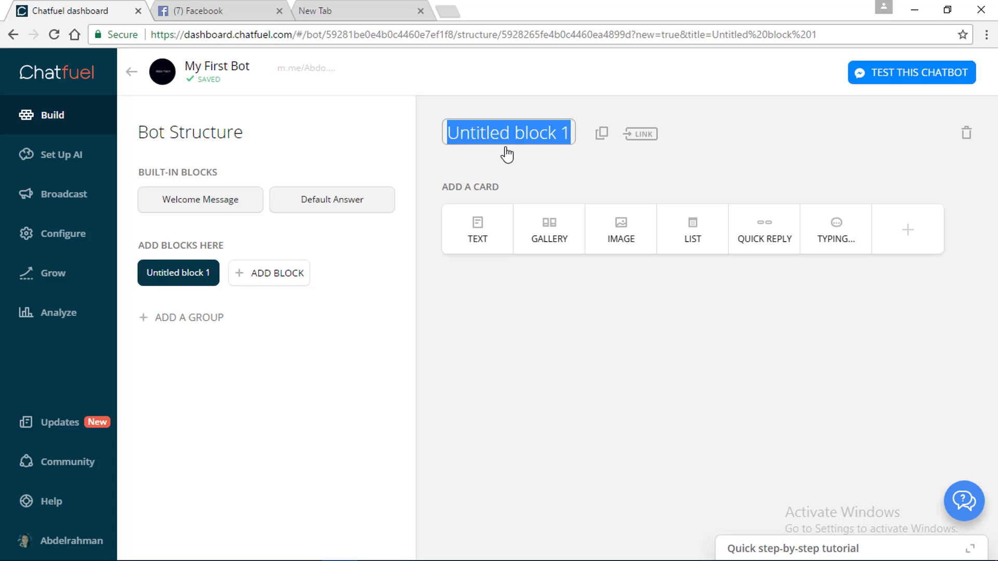
pyautogui.write('Photo')
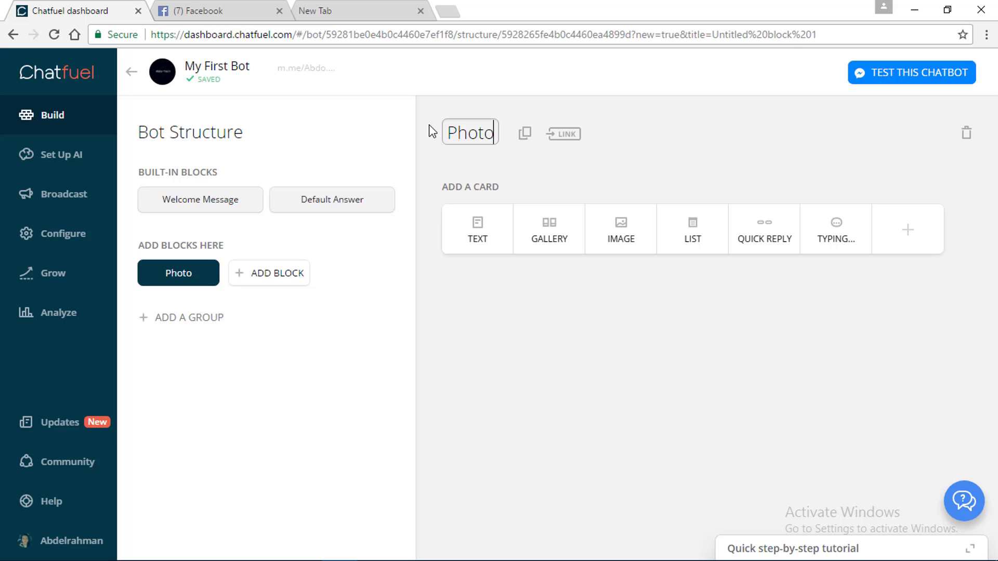
pyautogui.press('Home')
pyautogui.write('m')
pyautogui.press('BackSpace')
pyautogui.write('My')
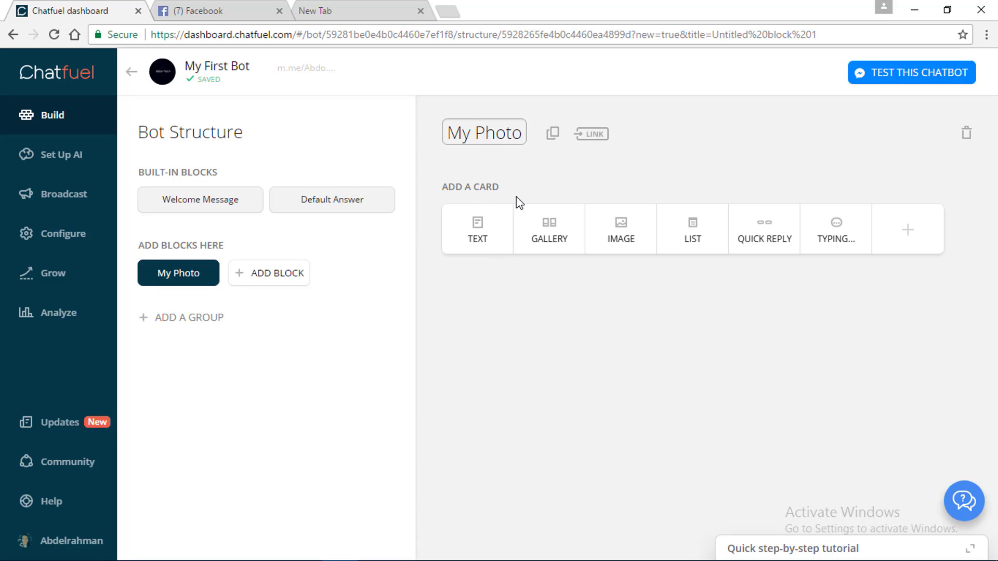
pyautogui.click(639, 234)
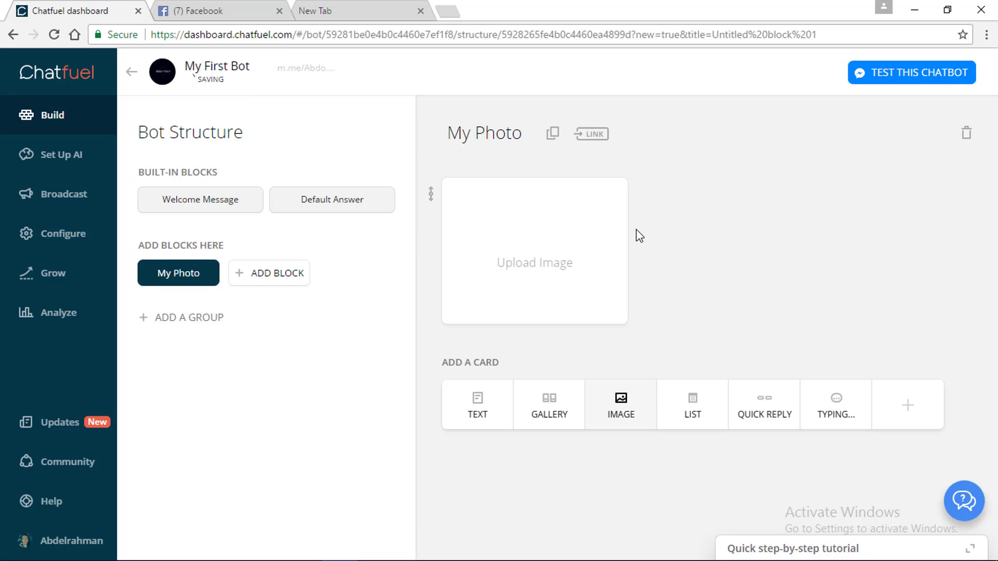
pyautogui.click(537, 242)
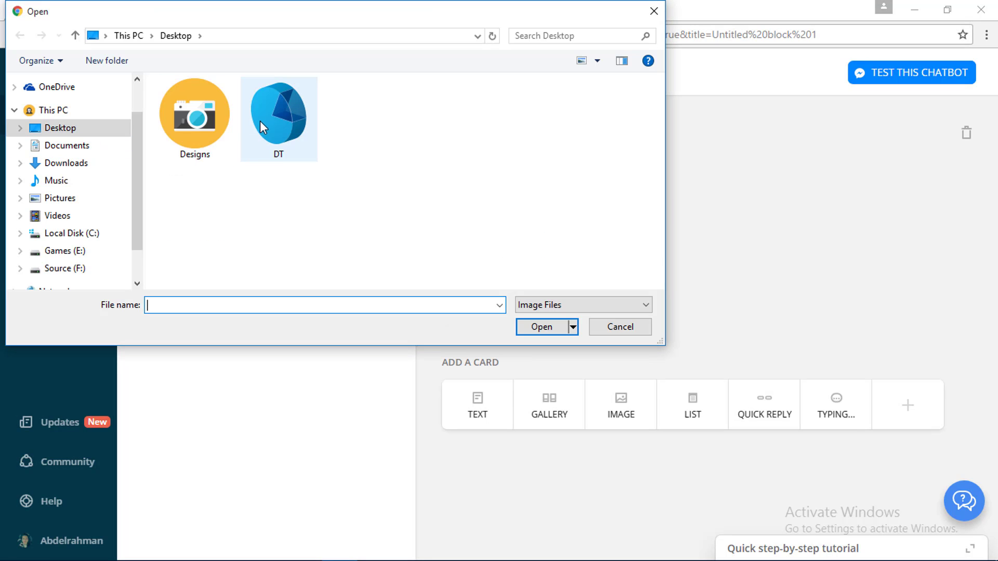
# Upload logo.PNG from the Designs folder into the image card and close the empty New Tab
pyautogui.click(186, 121)
pyautogui.doubleClick(186, 121)
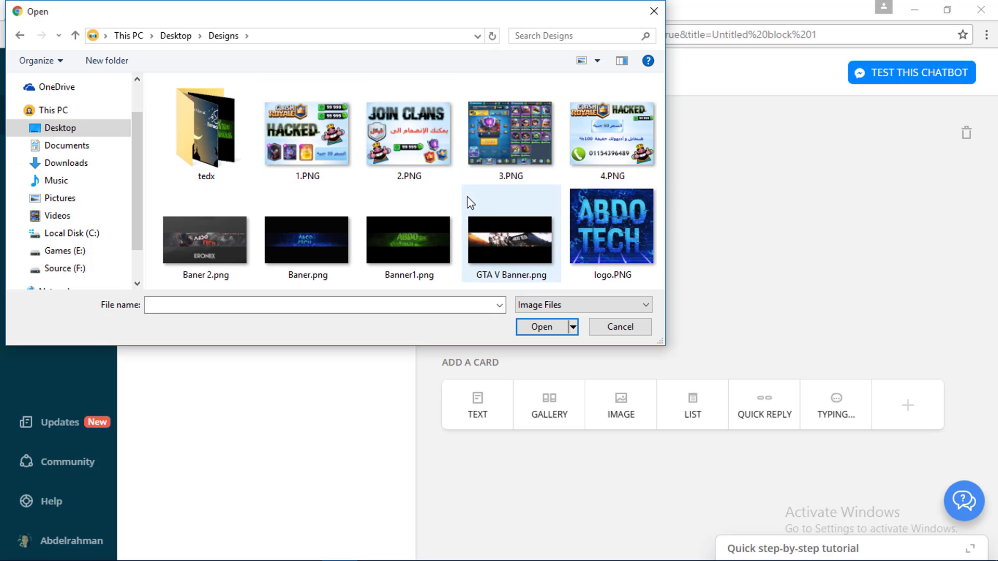
pyautogui.doubleClick(614, 219)
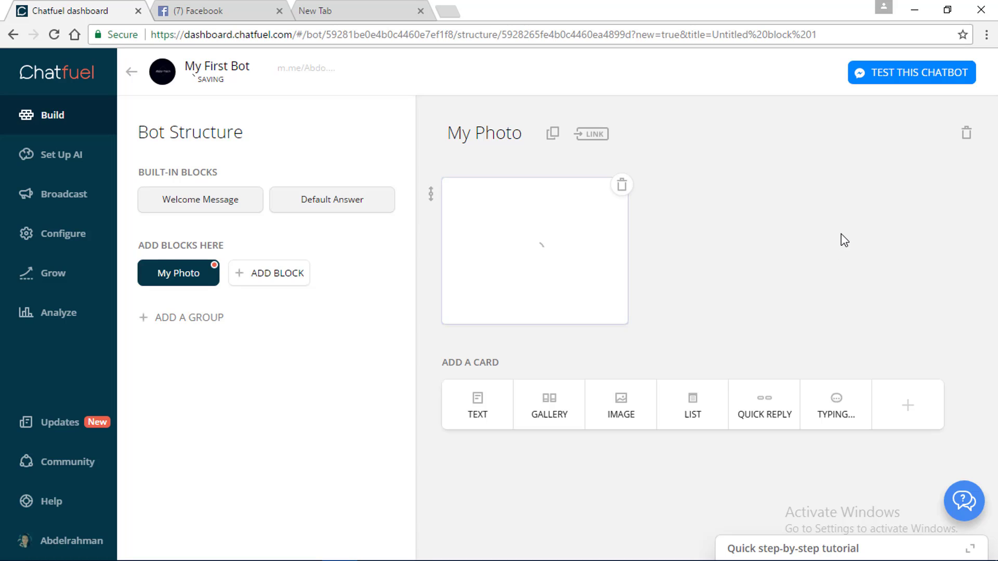
pyautogui.click(421, 11)
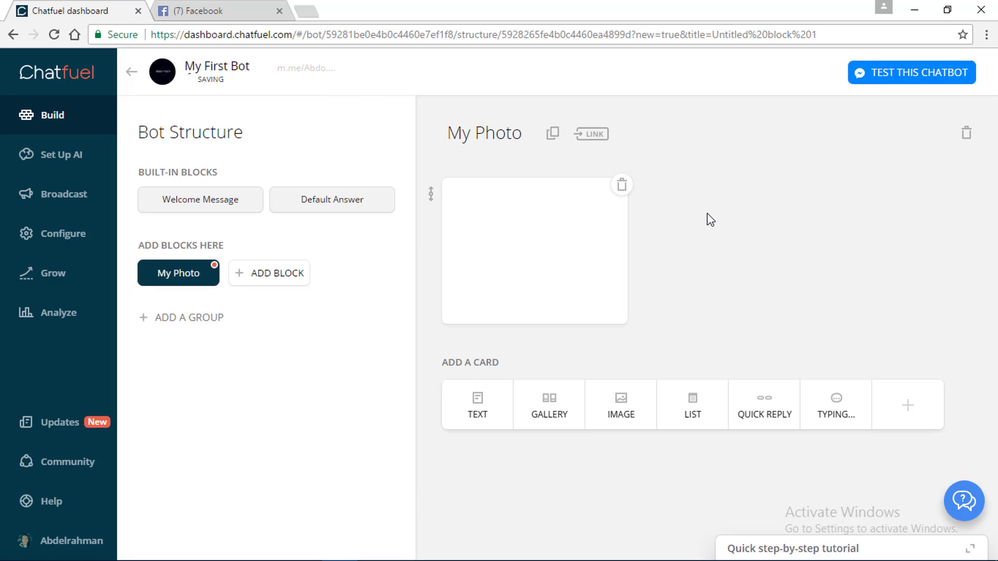
pyautogui.moveTo(571, 231)
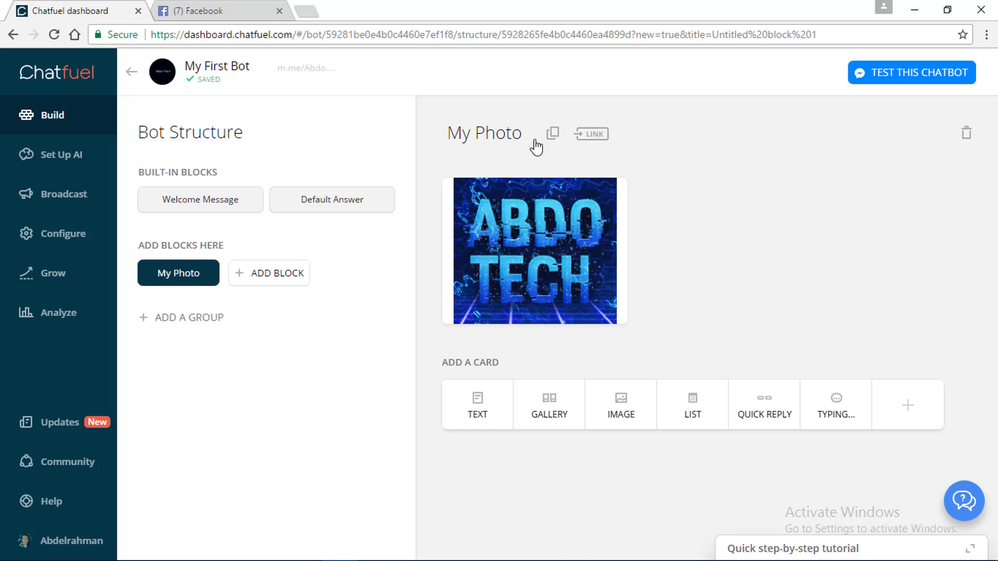
# Add an AI rule with phrases 'what is your photo', 'what is your picture' and 'how do you look like'
pyautogui.click(68, 164)
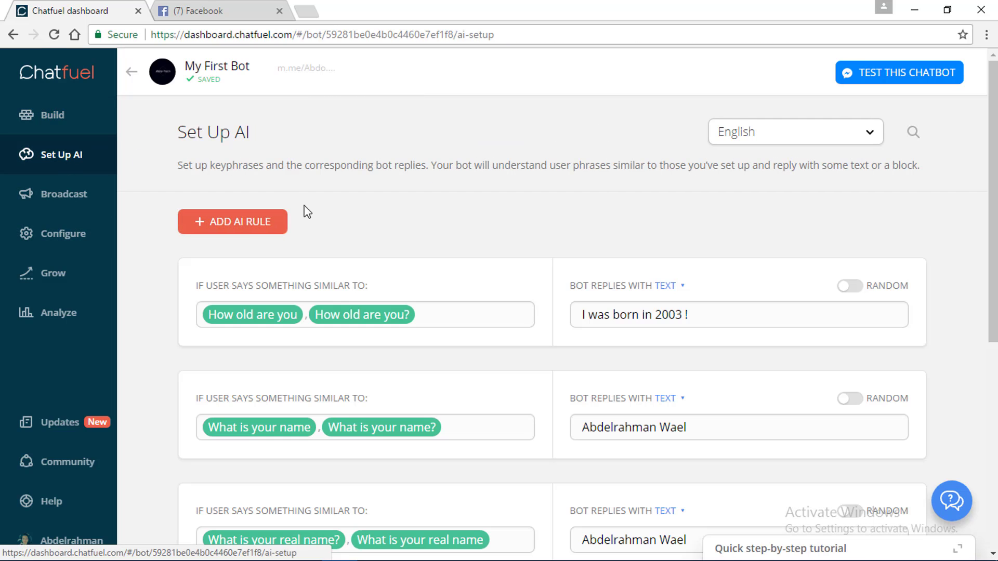
pyautogui.click(252, 227)
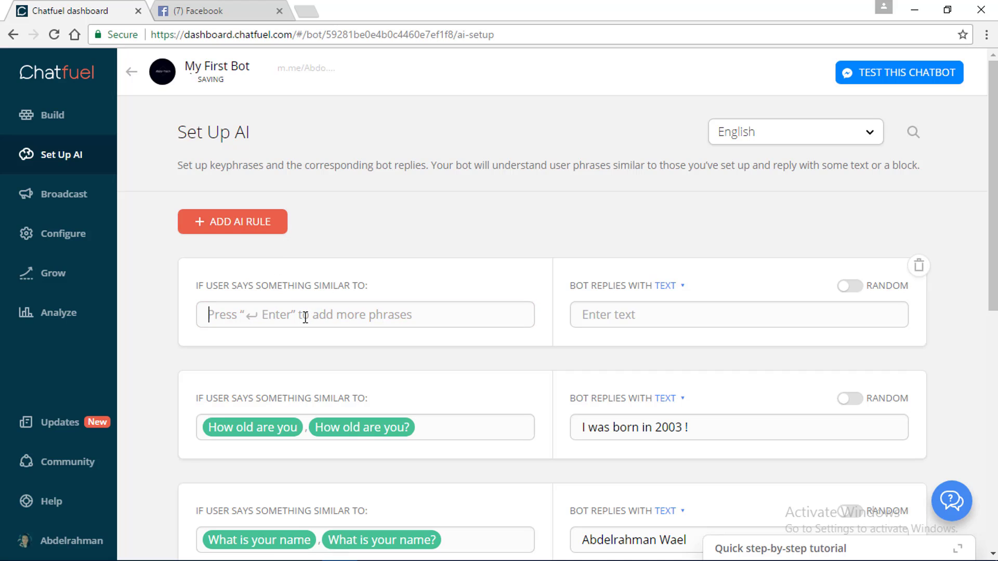
pyautogui.write('s')
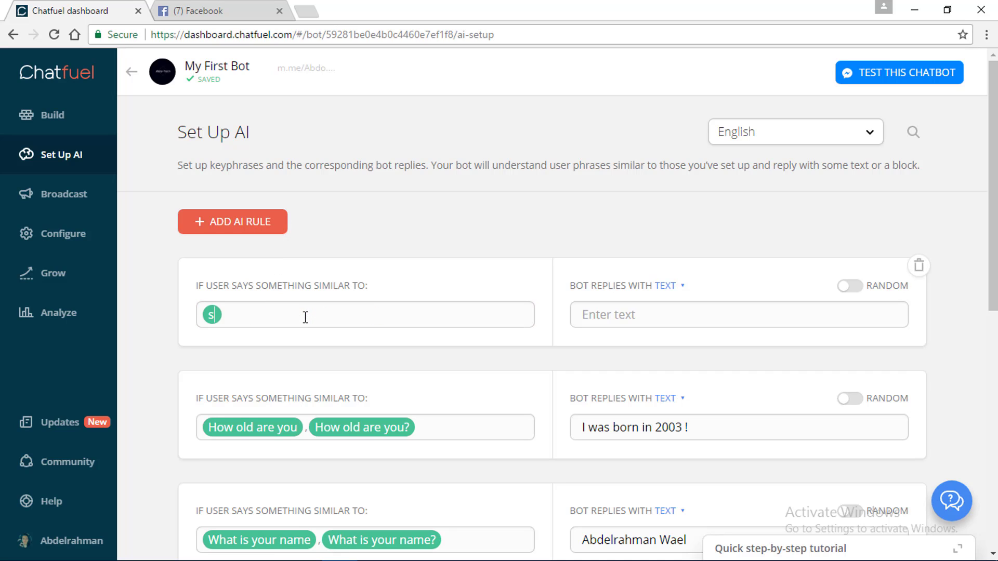
pyautogui.press('BackSpace')
pyautogui.write('what ')
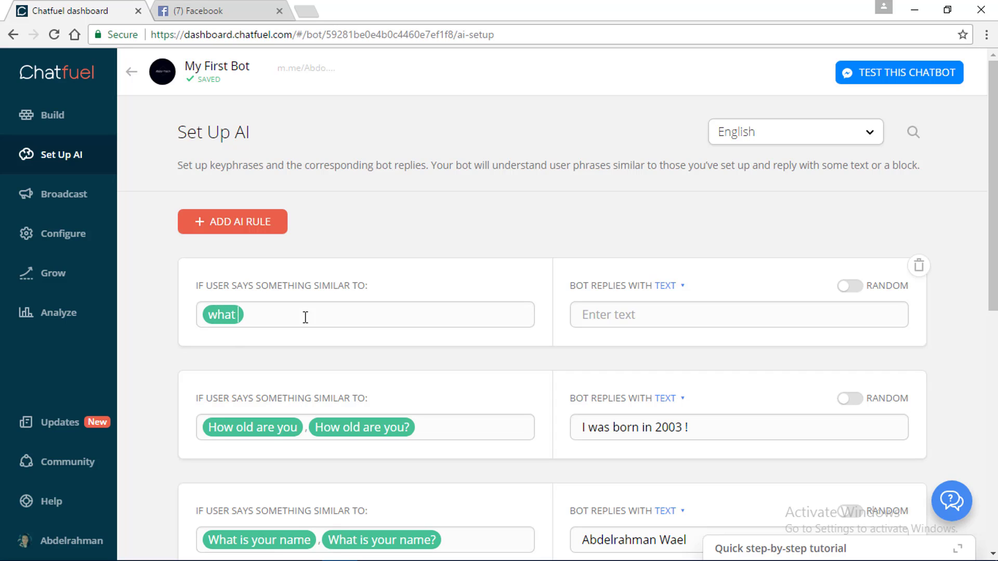
pyautogui.write('is your')
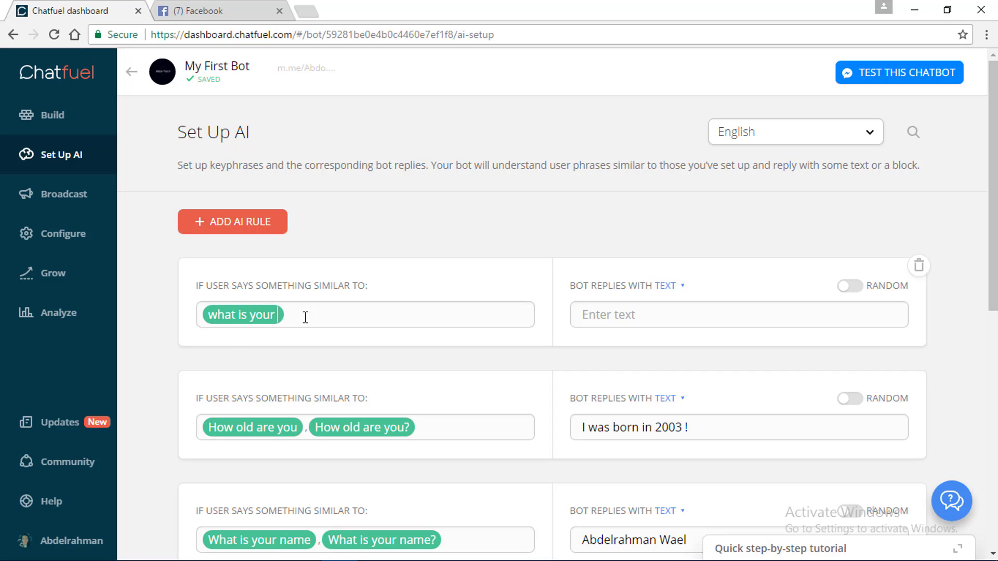
pyautogui.write(' photo')
pyautogui.moveTo(209, 318); pyautogui.dragTo(275, 318)
pyautogui.hotkey('ctrl', 'c')
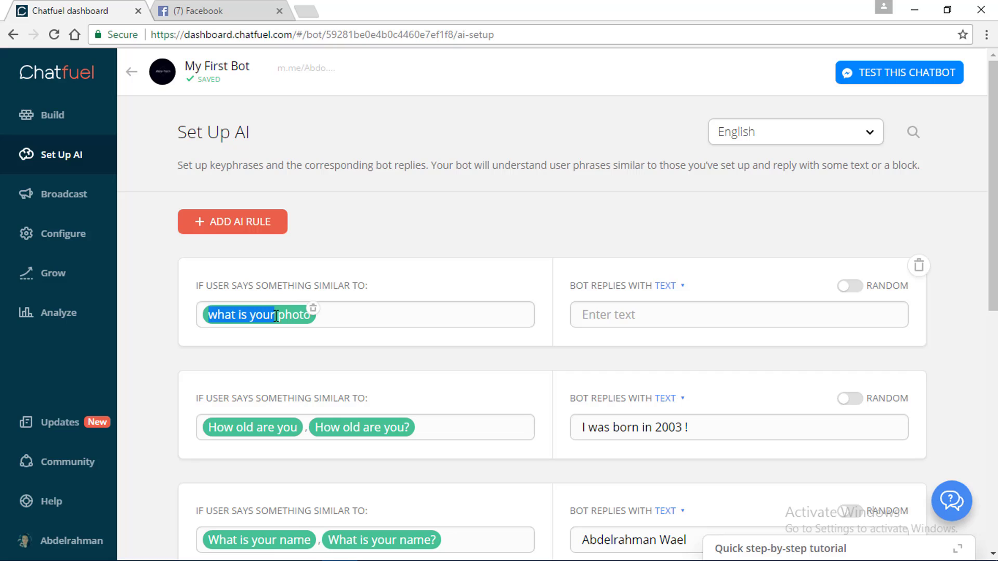
pyautogui.click(396, 315)
pyautogui.hotkey('ctrl', 'v')
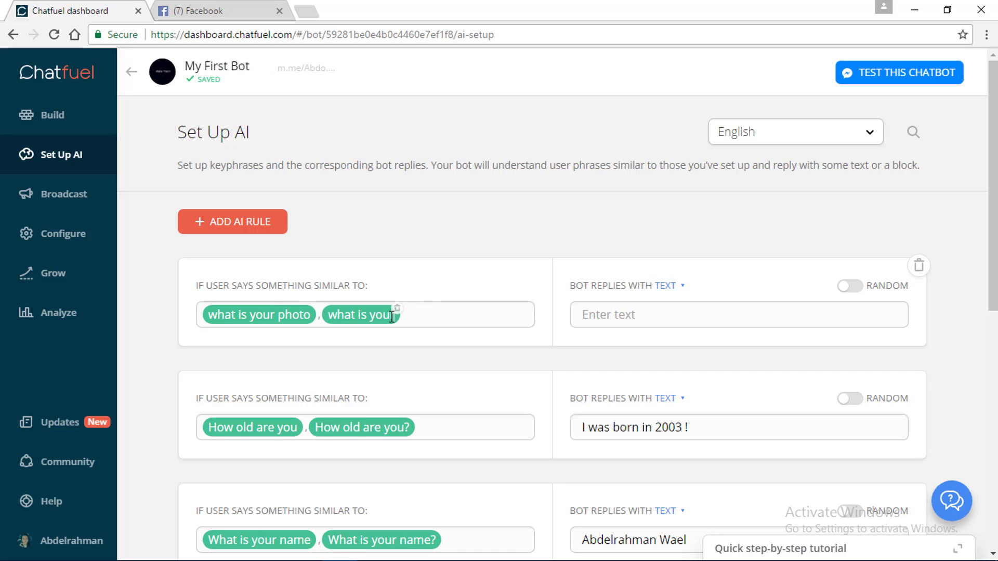
pyautogui.write('picture')
pyautogui.click(399, 314)
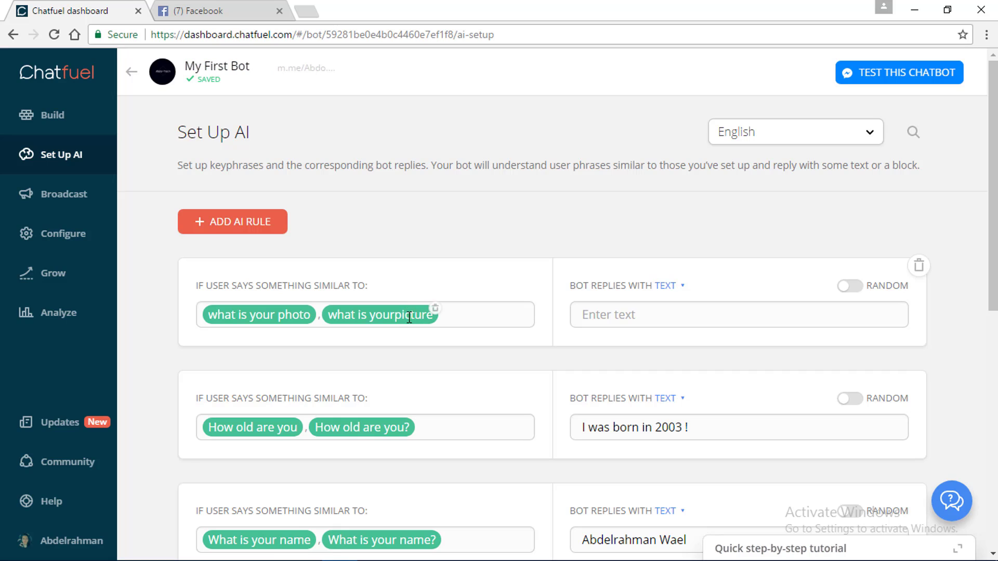
pyautogui.write('v')
pyautogui.click(464, 319)
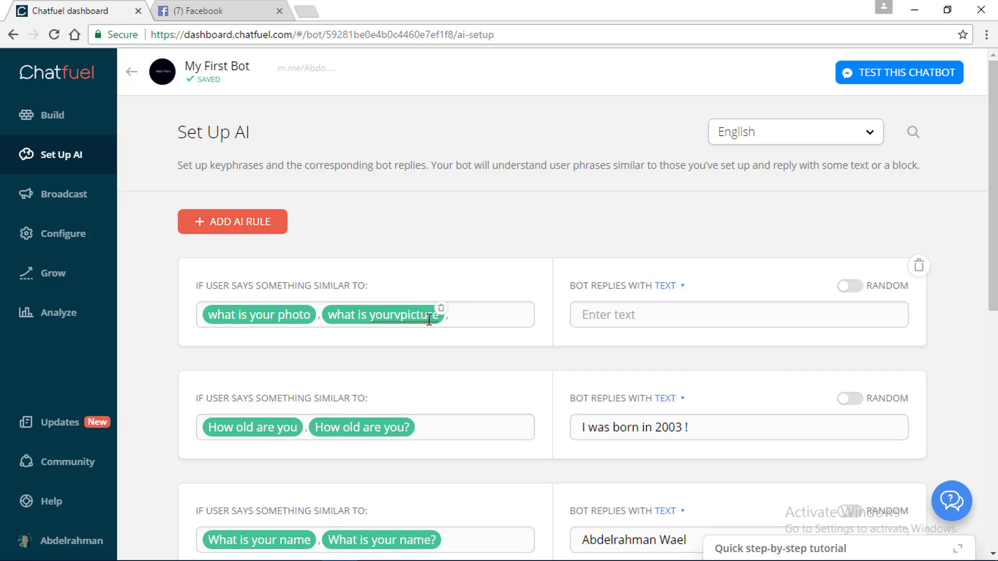
pyautogui.click(401, 315)
pyautogui.press('BackSpace')
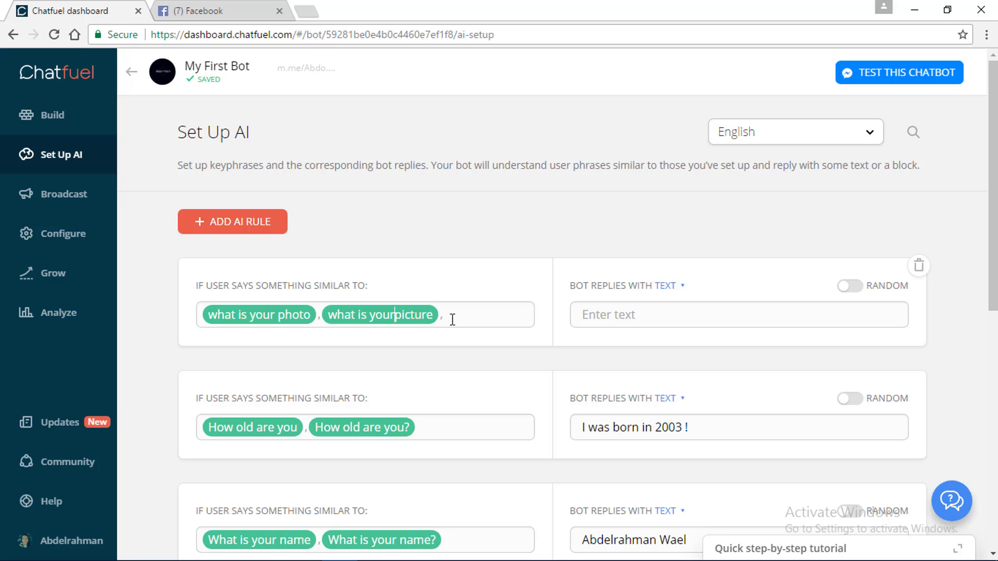
pyautogui.click(451, 319)
pyautogui.write('how do y')
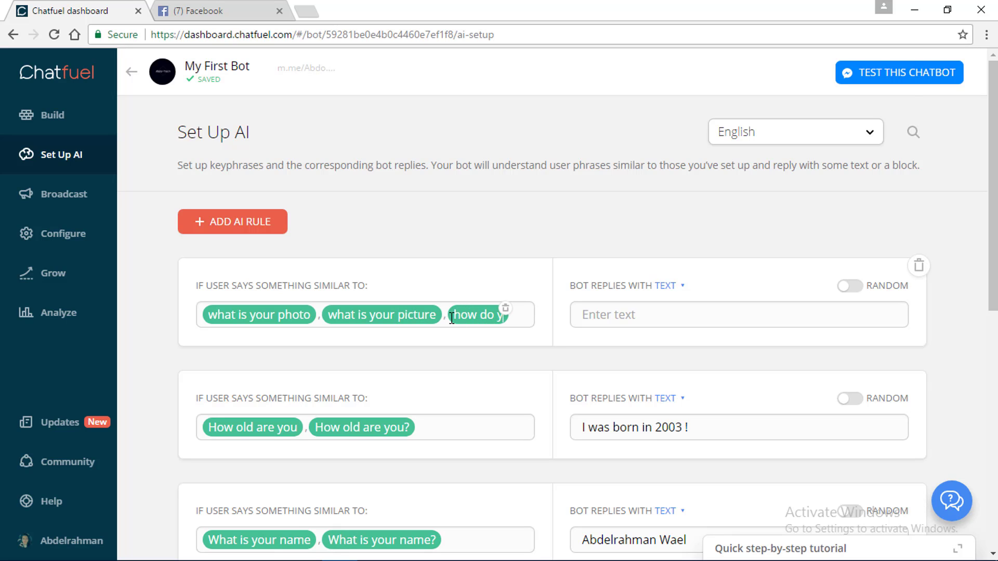
pyautogui.write('ou look')
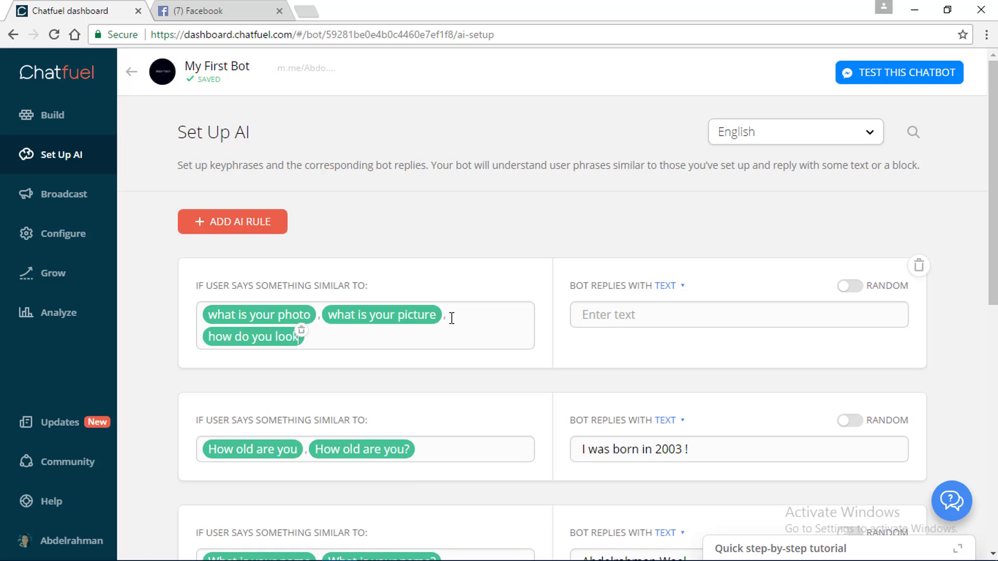
pyautogui.write(' like')
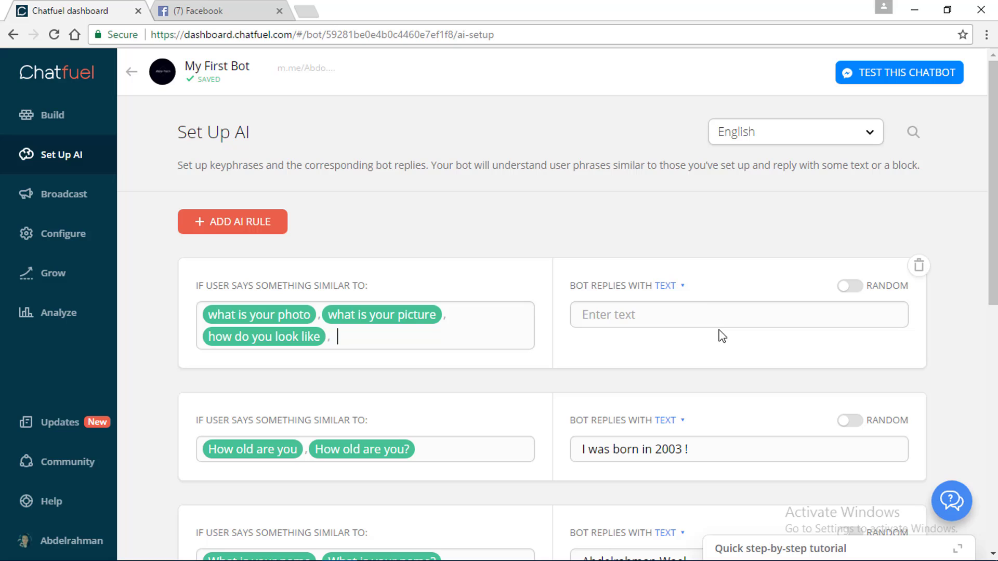
pyautogui.click(706, 314)
# Make the rule reply with the My Photo block
pyautogui.click(677, 286)
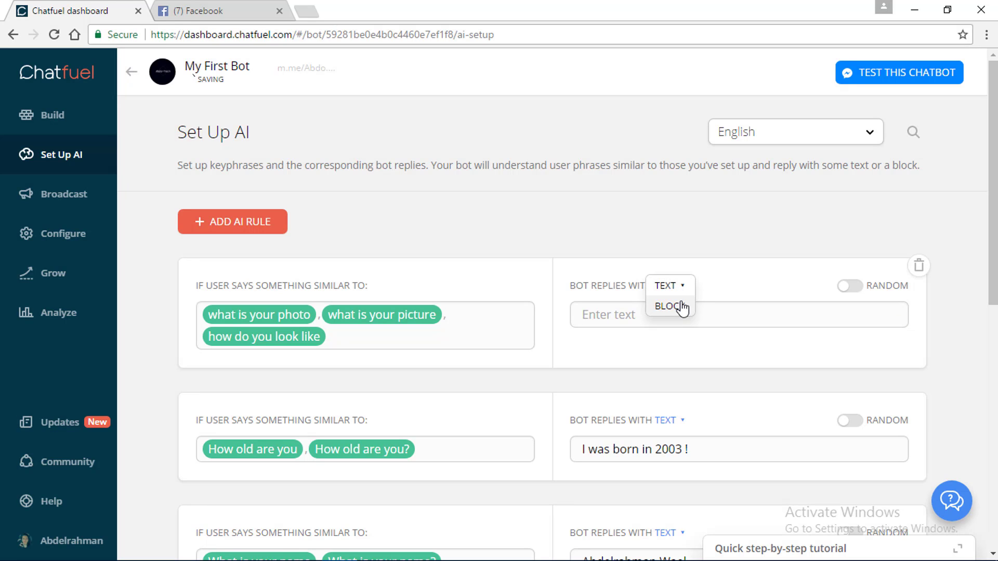
pyautogui.click(682, 307)
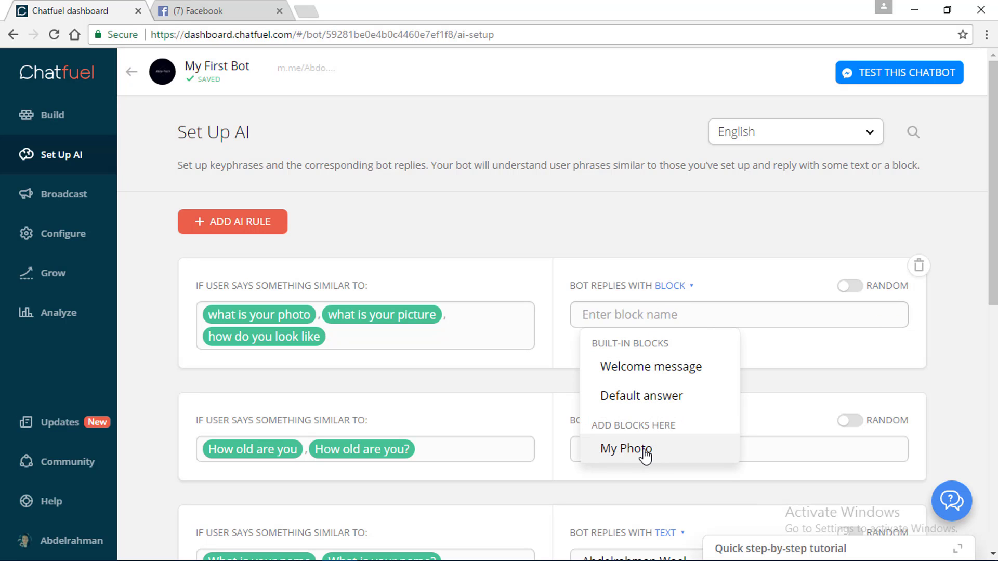
pyautogui.click(640, 450)
pyautogui.click(709, 317)
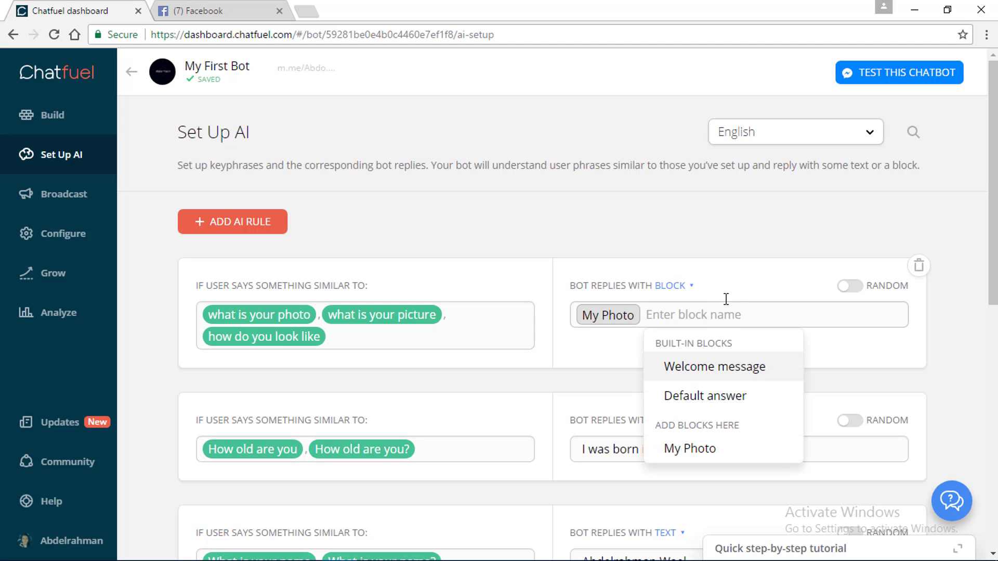
pyautogui.click(781, 233)
pyautogui.click(757, 322)
pyautogui.click(835, 255)
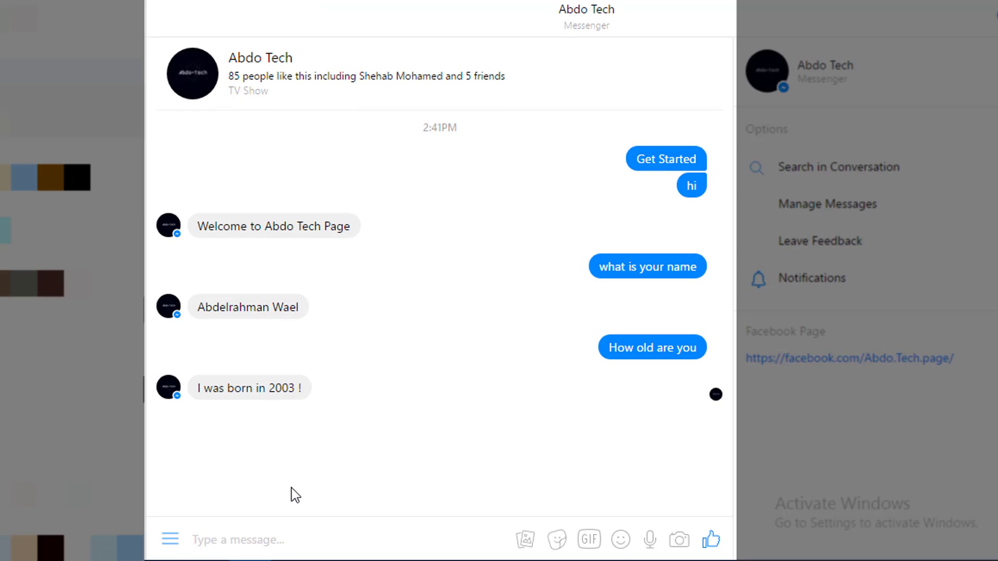
# Send 'how do you look like' to the bot and scroll to view the logo image reply
pyautogui.write('how do you look like')
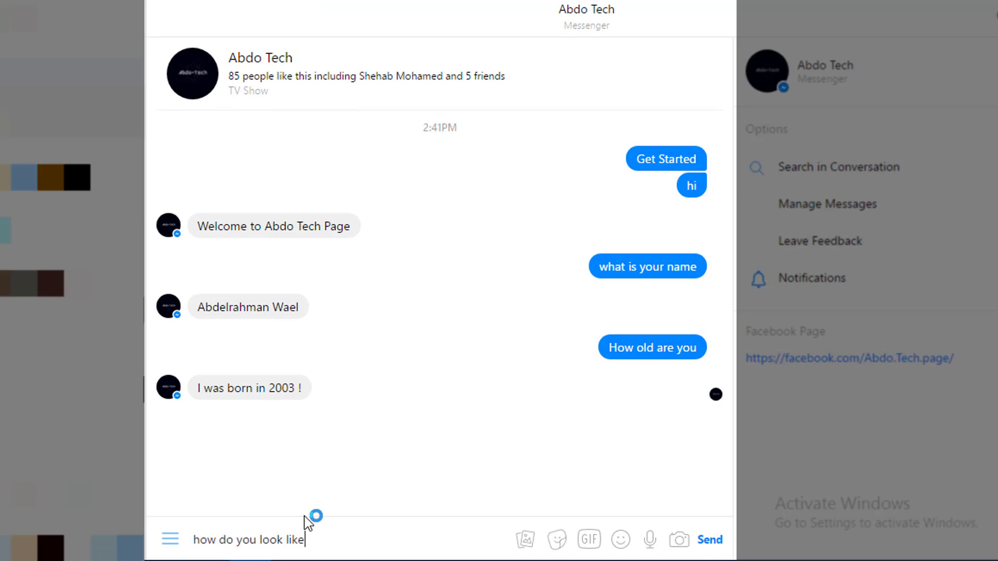
pyautogui.press('Return')
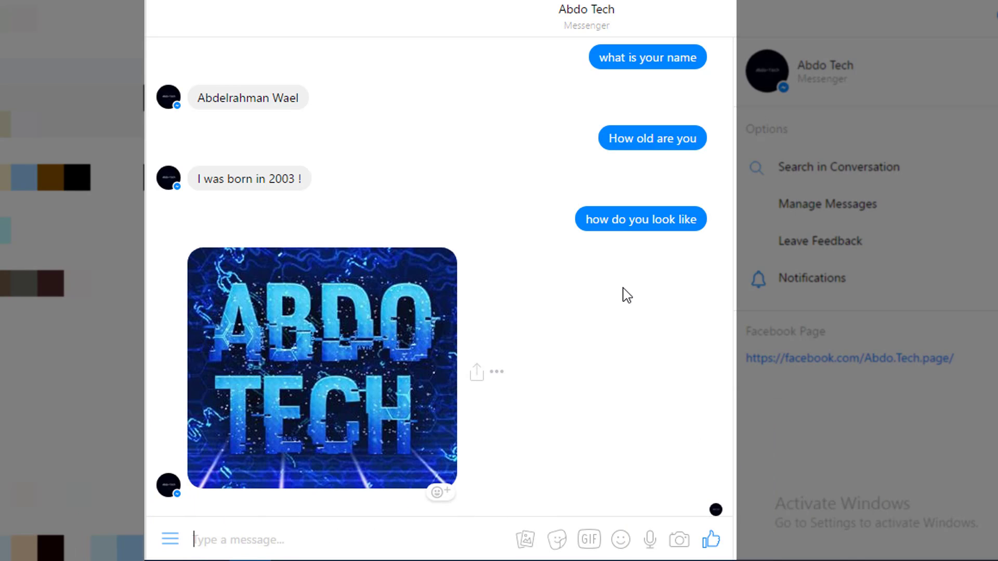
pyautogui.scroll(3, 603, 291)
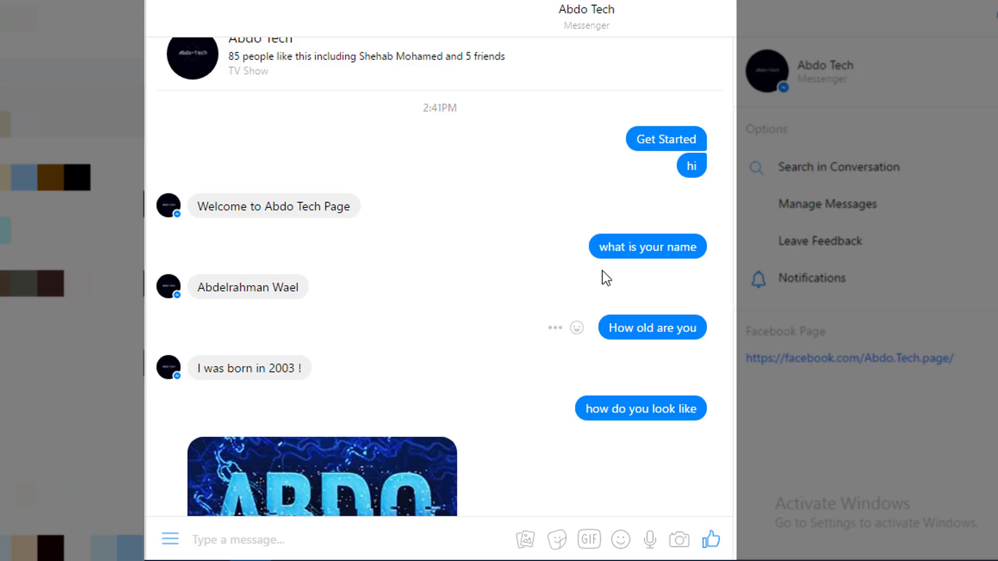
pyautogui.scroll(-3, 603, 275)
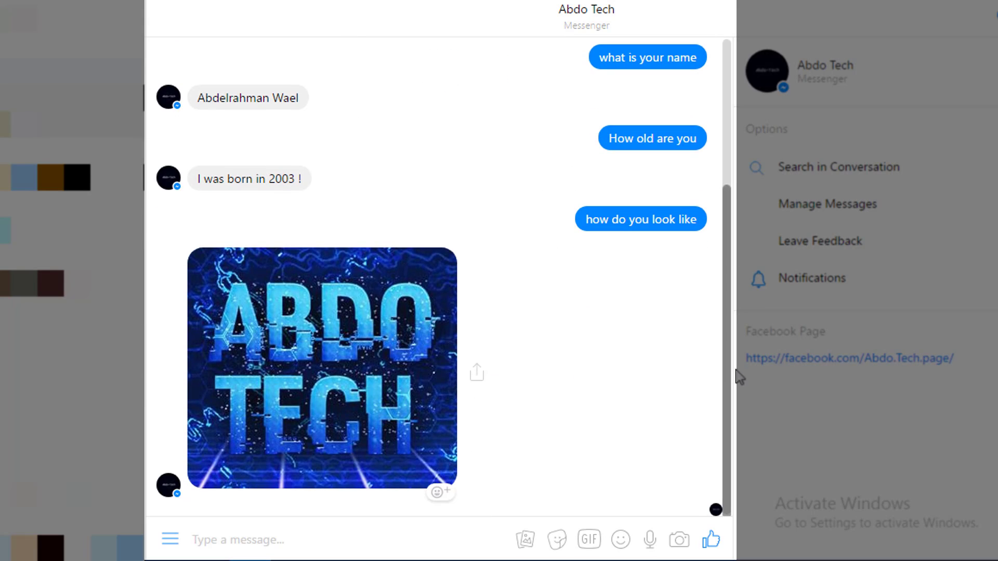
pyautogui.scroll(3, 709, 200)
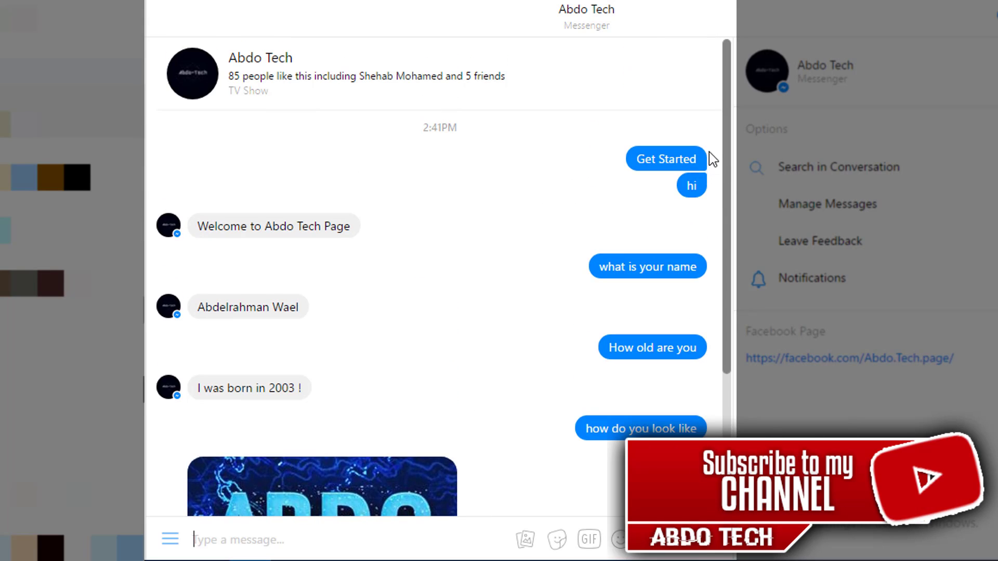
pyautogui.scroll(-3, 709, 152)
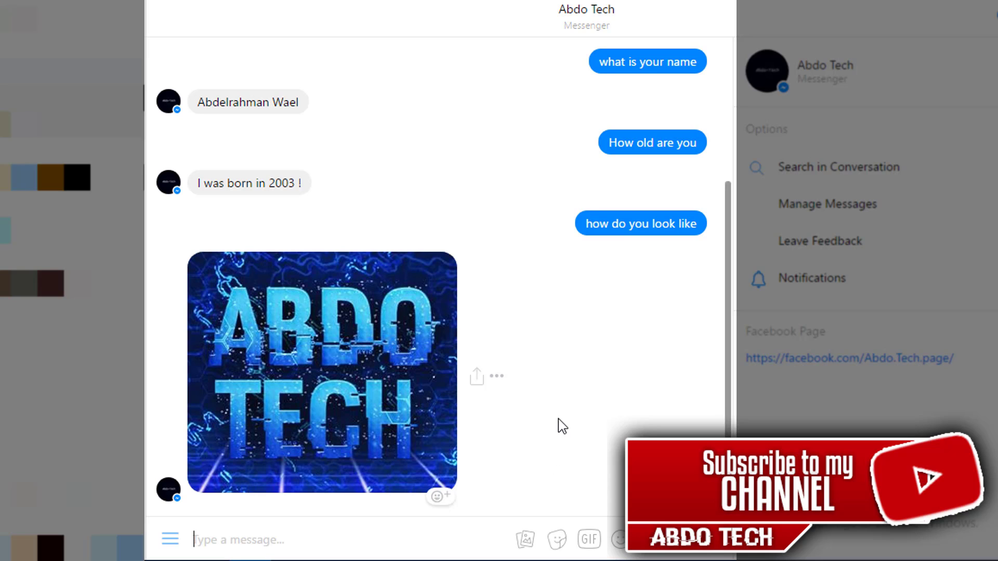